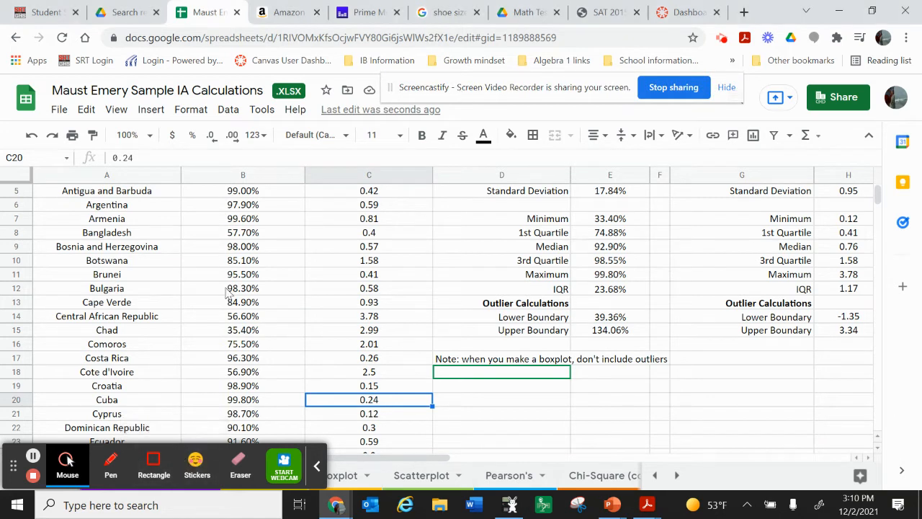
Open the Raw Data-2011 sheet to view the literacy rate and poisoning deaths data by country
{"action": "left_click", "coordinate": [317, 468]}
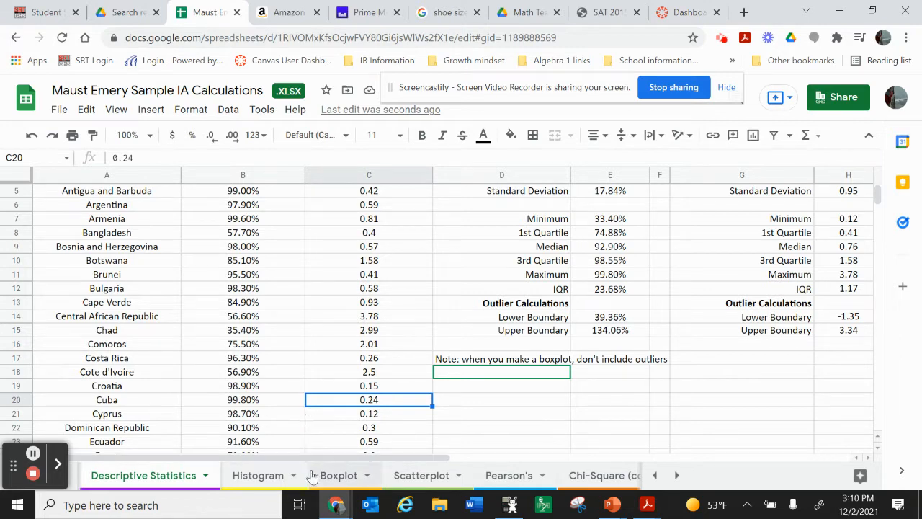
{"action": "scroll", "coordinate": [313, 476], "scroll_direction": "up", "scroll_amount": 2}
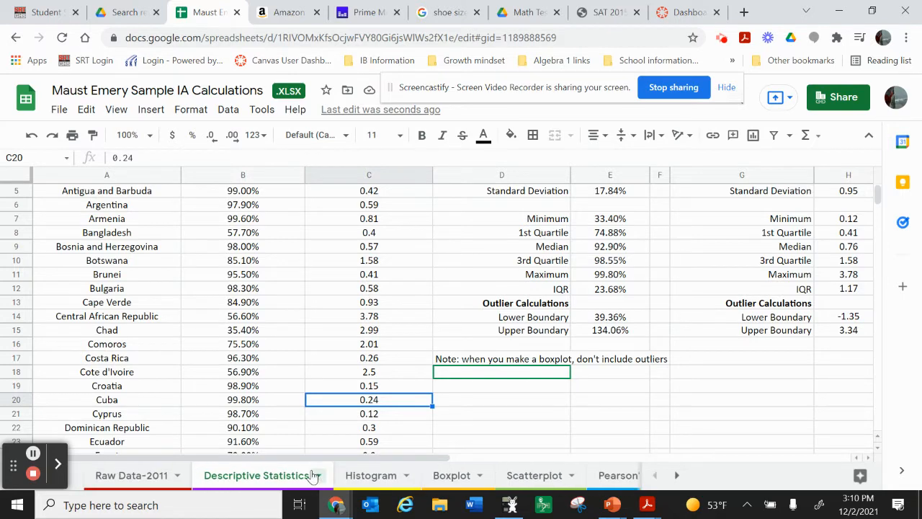
{"action": "left_click", "coordinate": [154, 476]}
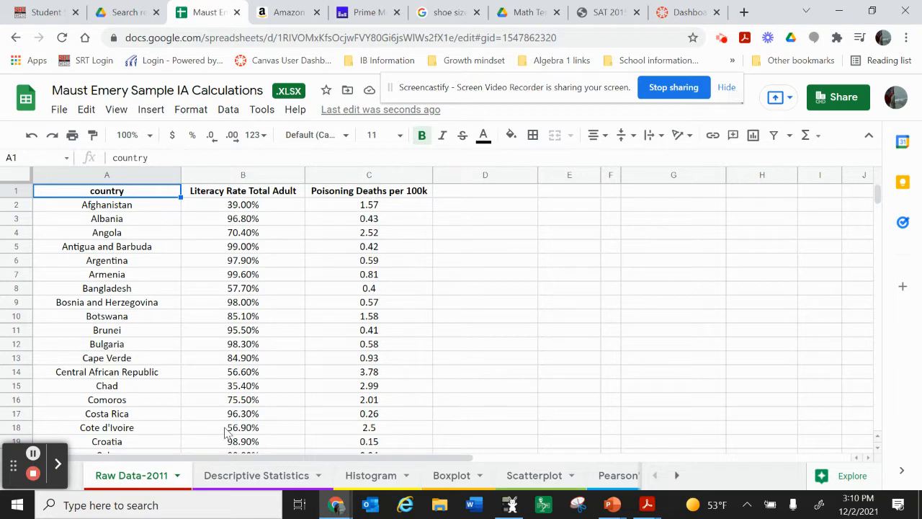
Review the lower and upper outlier boundary formulas for literacy rate and the boxplot note on the Descriptive Statistics sheet
{"action": "left_click", "coordinate": [224, 476]}
{"action": "scroll", "coordinate": [549, 320], "scroll_direction": "up", "scroll_amount": 2}
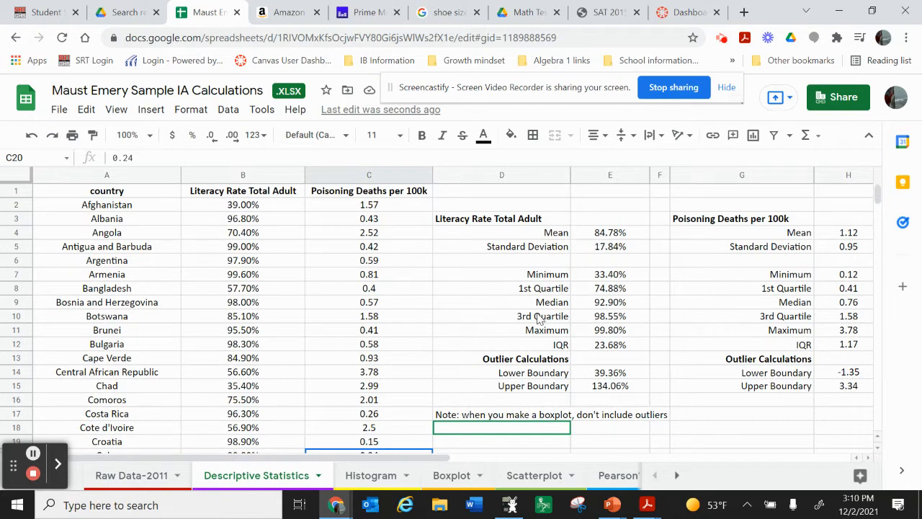
{"action": "left_click", "coordinate": [602, 373]}
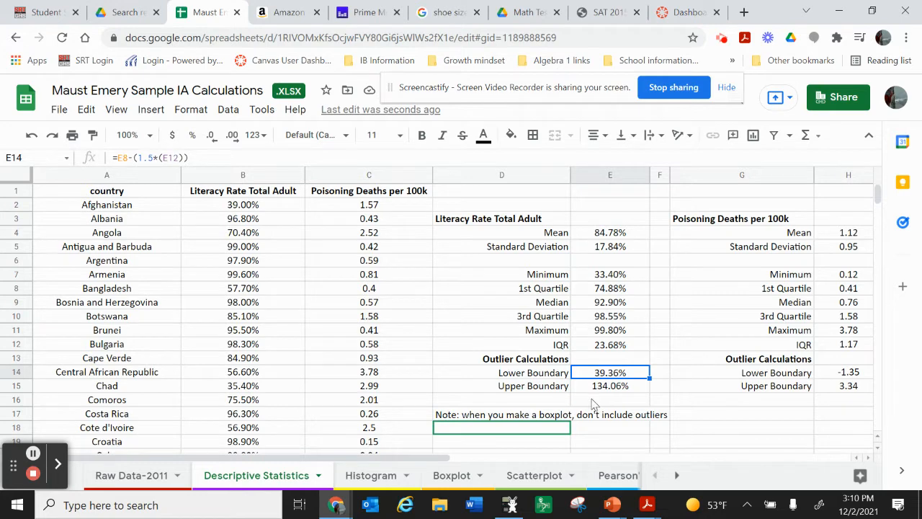
{"action": "left_click", "coordinate": [599, 390]}
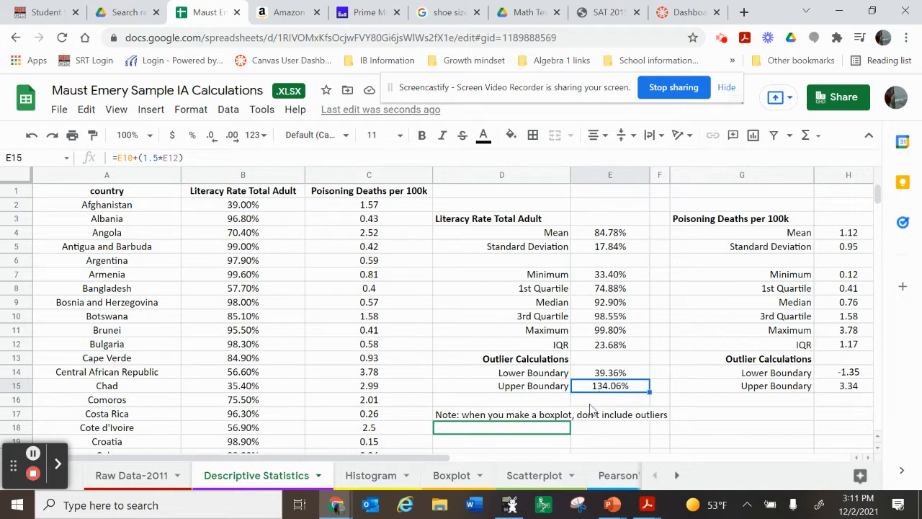
{"action": "left_click", "coordinate": [540, 416]}
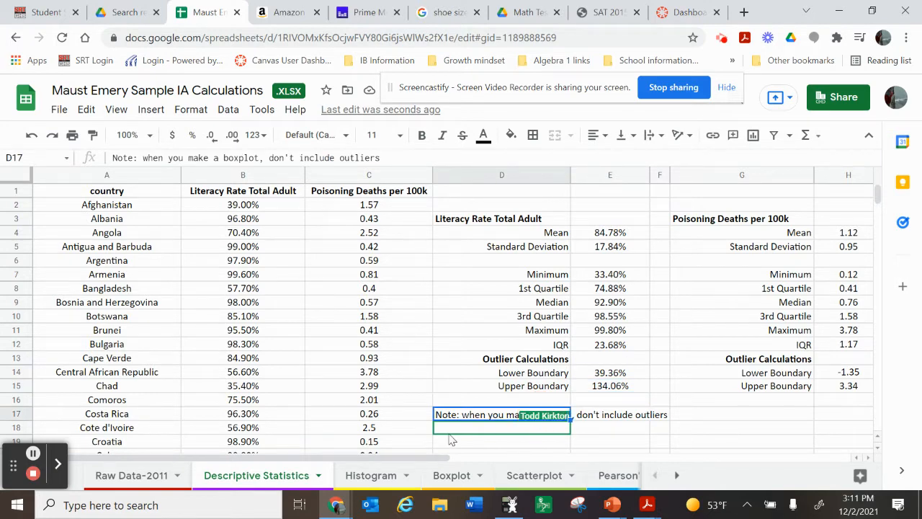
Open the Histogram sheet and look through its country data and the guideline for the number of intervals
{"action": "left_click", "coordinate": [387, 469]}
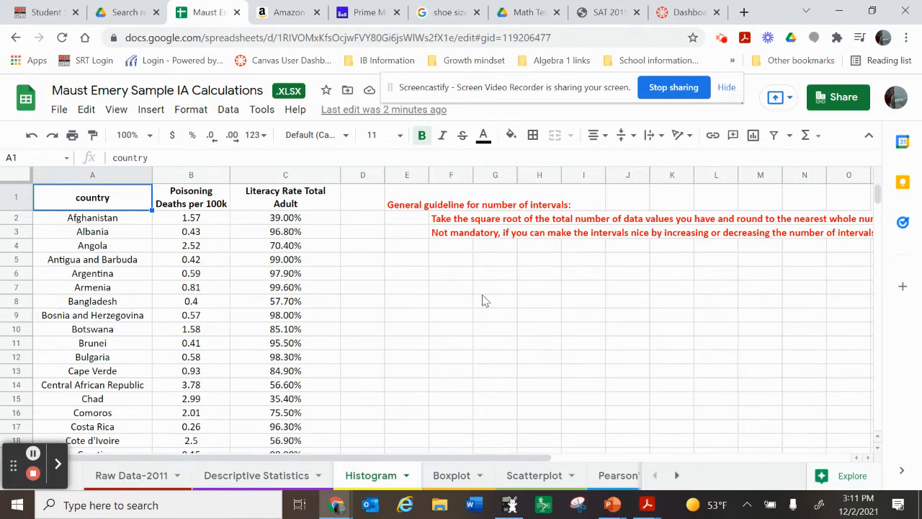
{"action": "scroll", "coordinate": [351, 329], "scroll_direction": "down", "scroll_amount": 10}
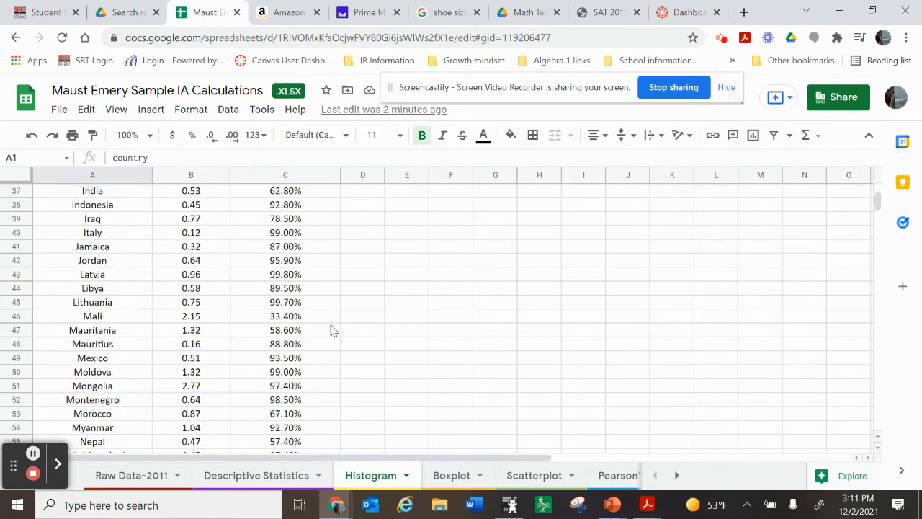
{"action": "scroll", "coordinate": [334, 330], "scroll_direction": "down", "scroll_amount": 5}
{"action": "scroll", "coordinate": [334, 330], "scroll_direction": "right", "scroll_amount": 10}
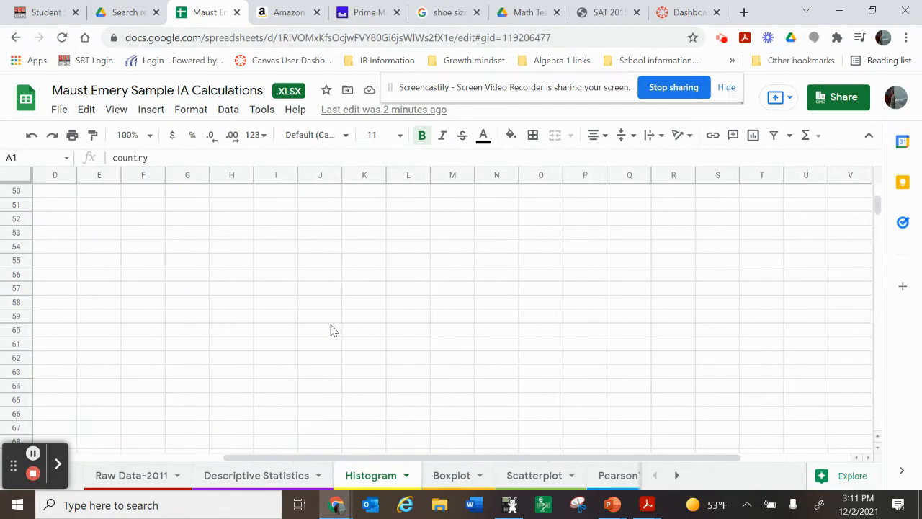
{"action": "scroll", "coordinate": [334, 330], "scroll_direction": "left", "scroll_amount": 5}
{"action": "scroll", "coordinate": [334, 330], "scroll_direction": "up", "scroll_amount": 5}
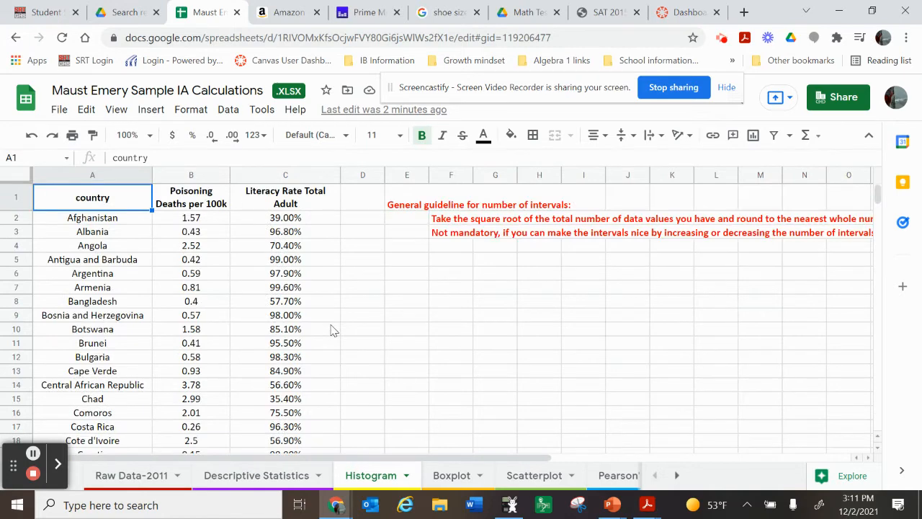
Insert a chart of the Poisoning Deaths per 100k values in B2:B81 and make it a histogram chart
{"action": "left_click_drag", "start_coordinate": [194, 220], "coordinate": [209, 331]}
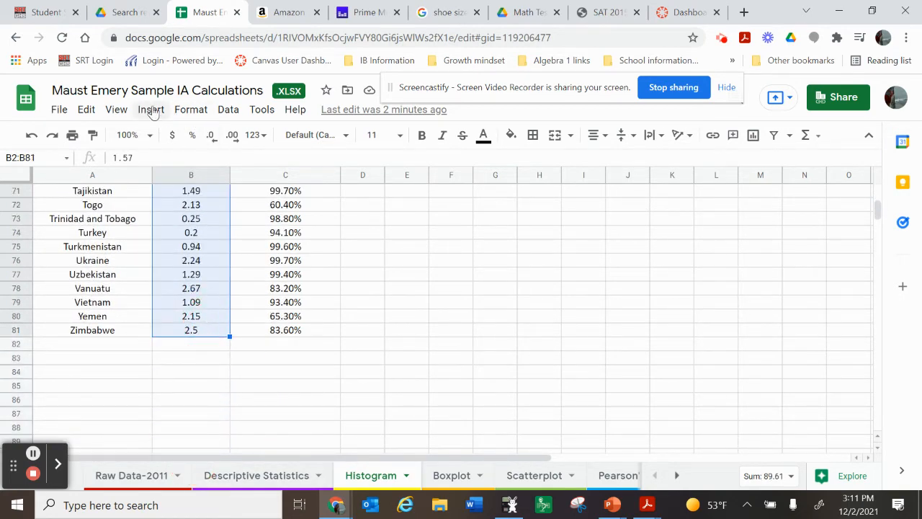
{"action": "left_click", "coordinate": [150, 109]}
{"action": "left_click", "coordinate": [200, 239]}
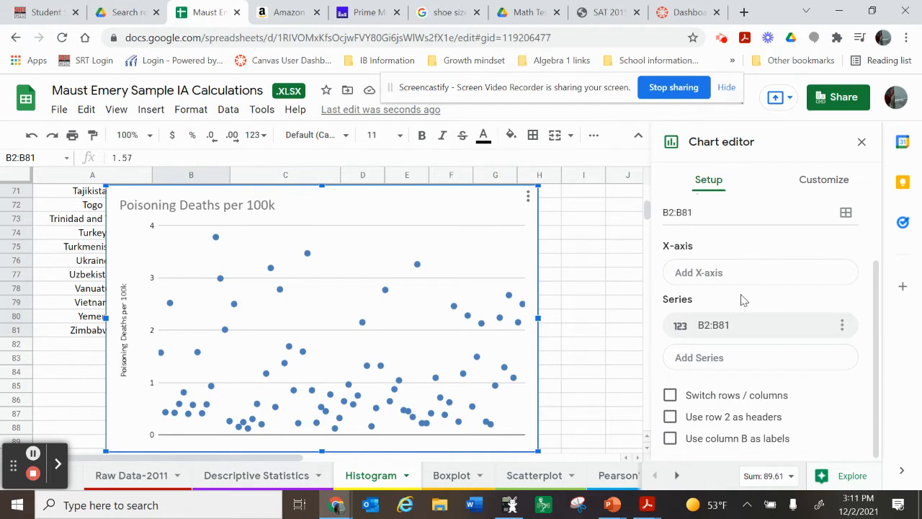
{"action": "scroll", "coordinate": [738, 314], "scroll_direction": "up", "scroll_amount": 2}
{"action": "left_click", "coordinate": [734, 238]}
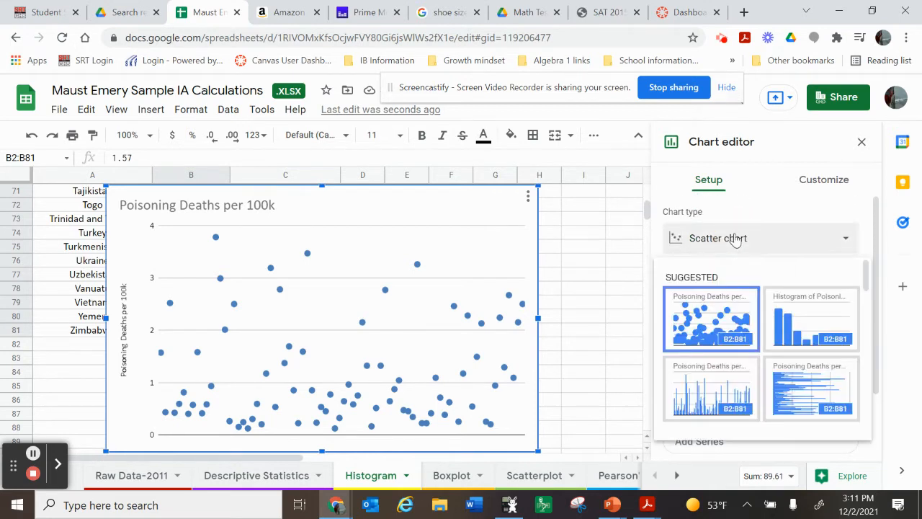
{"action": "left_click", "coordinate": [786, 326]}
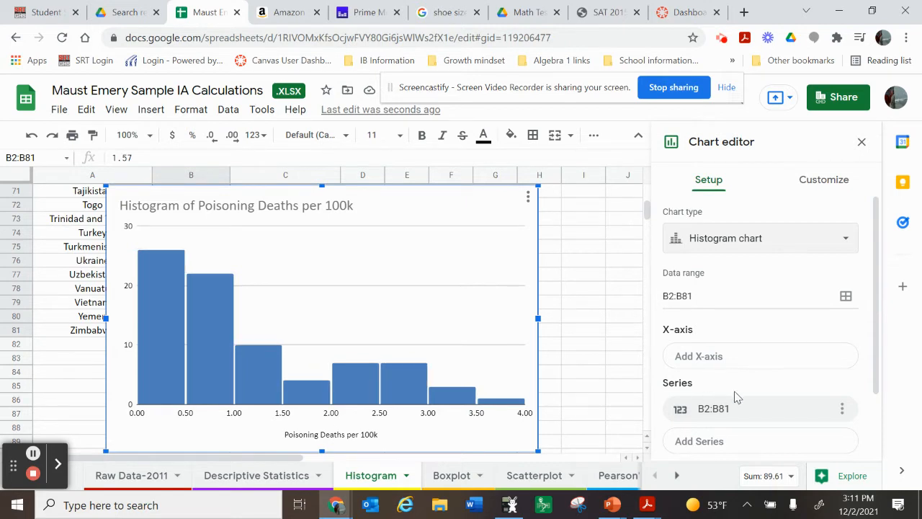
Look through the histogram's setup options and its chart and axis title customization settings
{"action": "scroll", "coordinate": [746, 399], "scroll_direction": "down", "scroll_amount": 2}
{"action": "scroll", "coordinate": [746, 400], "scroll_direction": "up", "scroll_amount": 2}
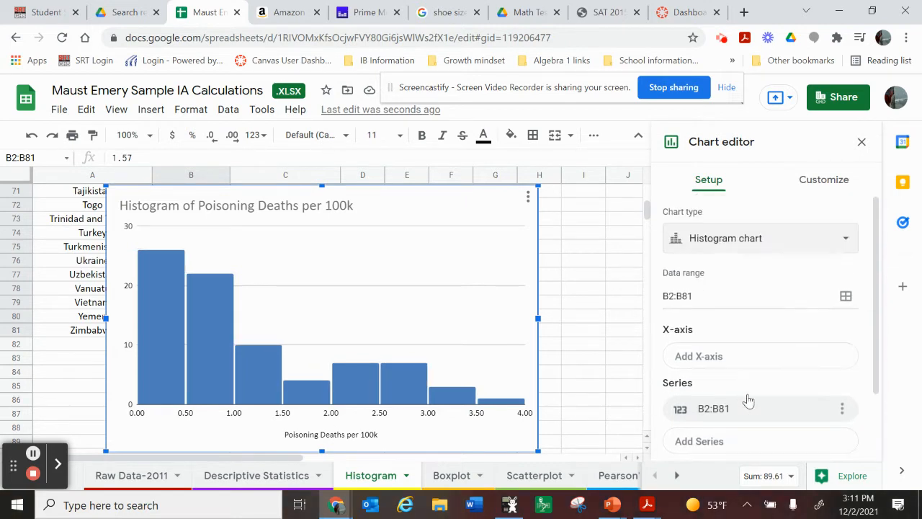
{"action": "left_click", "coordinate": [812, 185]}
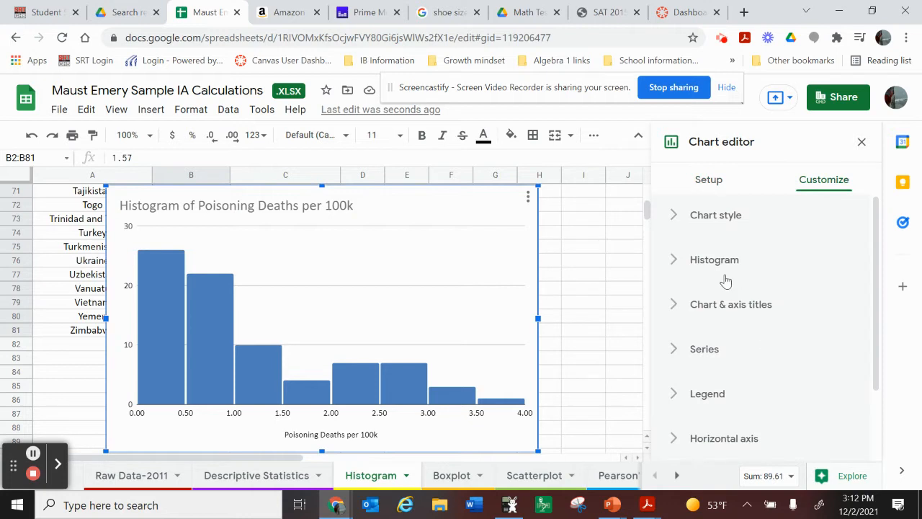
{"action": "left_click", "coordinate": [705, 312]}
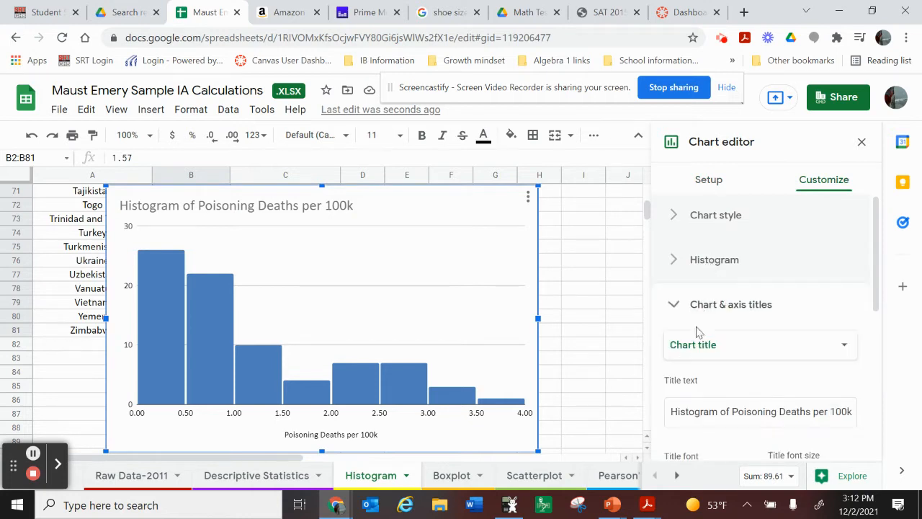
{"action": "scroll", "coordinate": [684, 389], "scroll_direction": "down", "scroll_amount": 2}
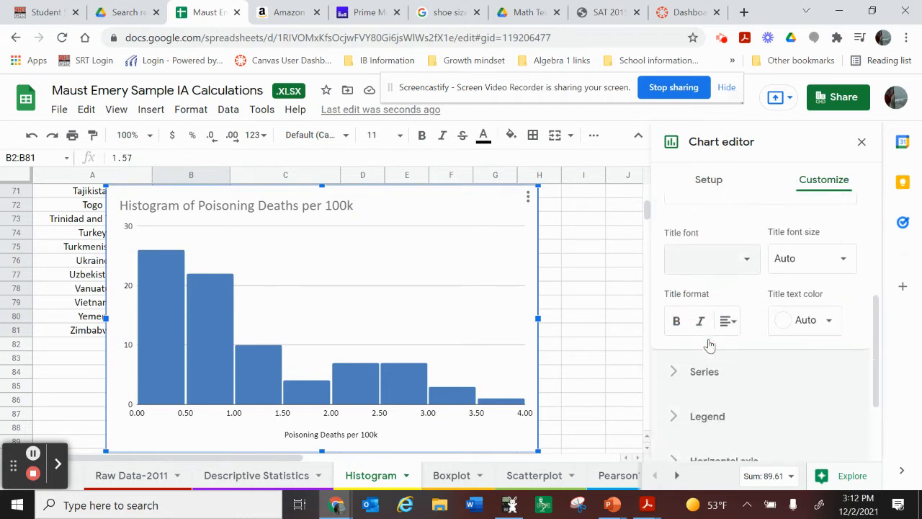
Close the chart editor and delete the Poisoning Deaths histogram from the sheet
{"action": "left_click", "coordinate": [861, 142]}
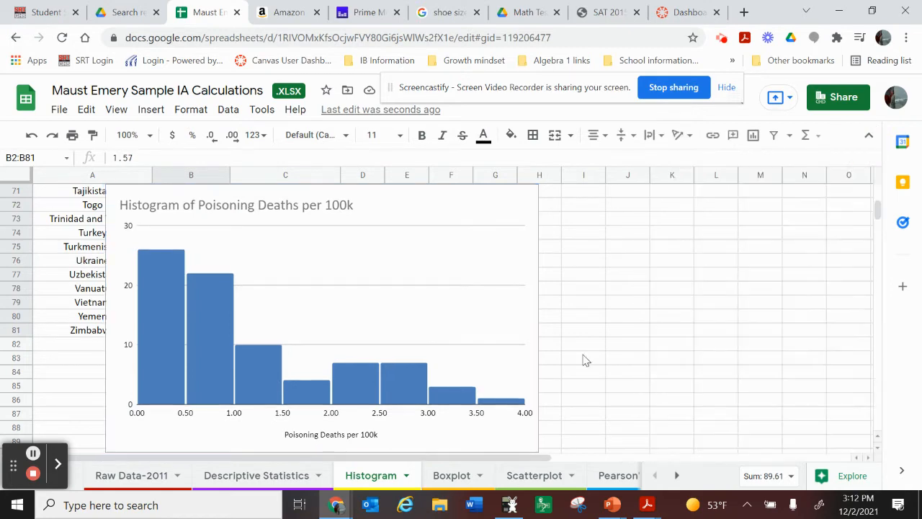
{"action": "left_click", "coordinate": [499, 300]}
{"action": "key", "text": "Delete"}
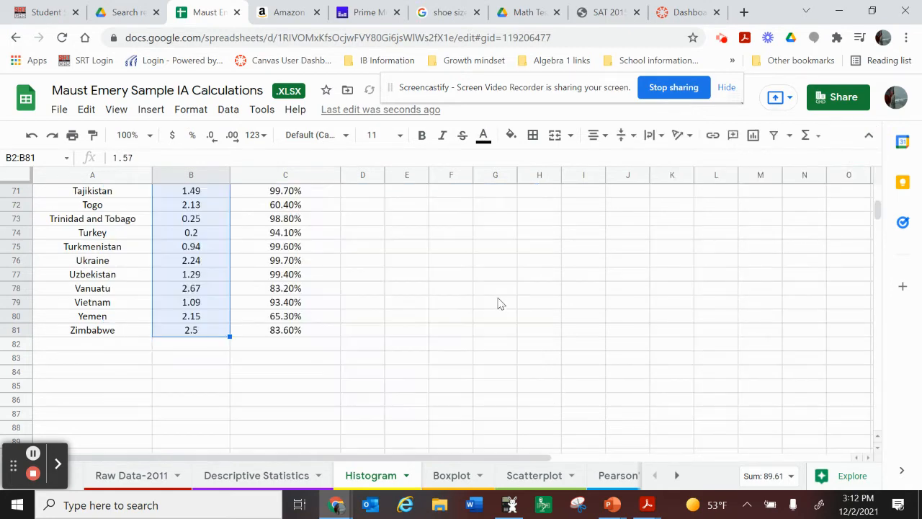
Copy the Poisoning Deaths per 100k values in B2:B81 on the Boxplot sheet
{"action": "left_click", "coordinate": [443, 475]}
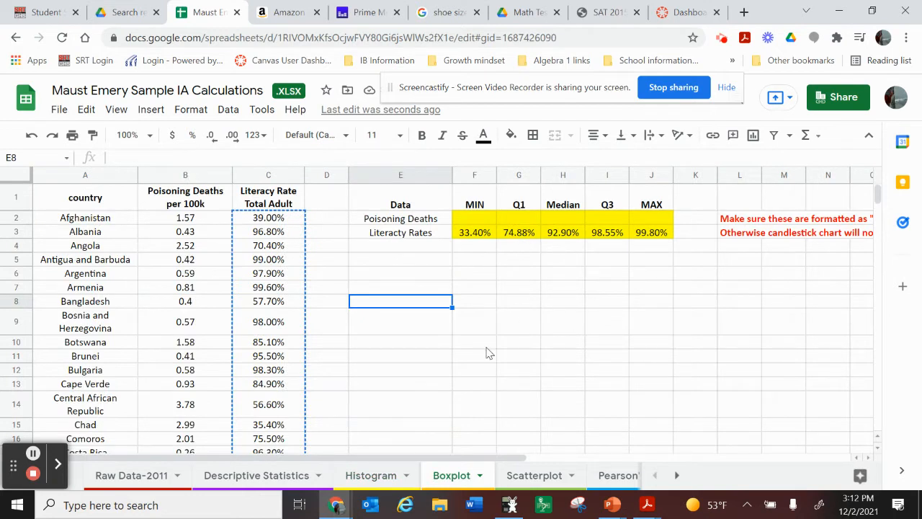
{"action": "left_click", "coordinate": [438, 346]}
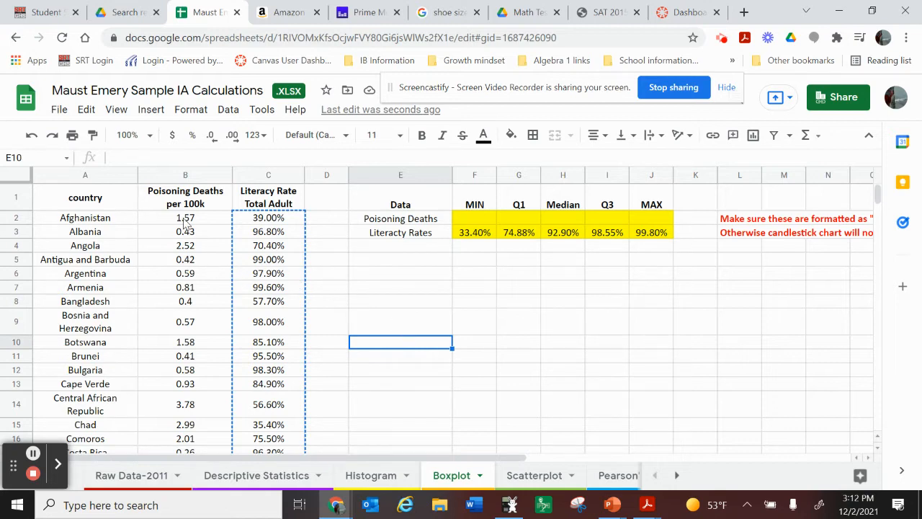
{"action": "left_click_drag", "start_coordinate": [184, 219], "coordinate": [189, 344]}
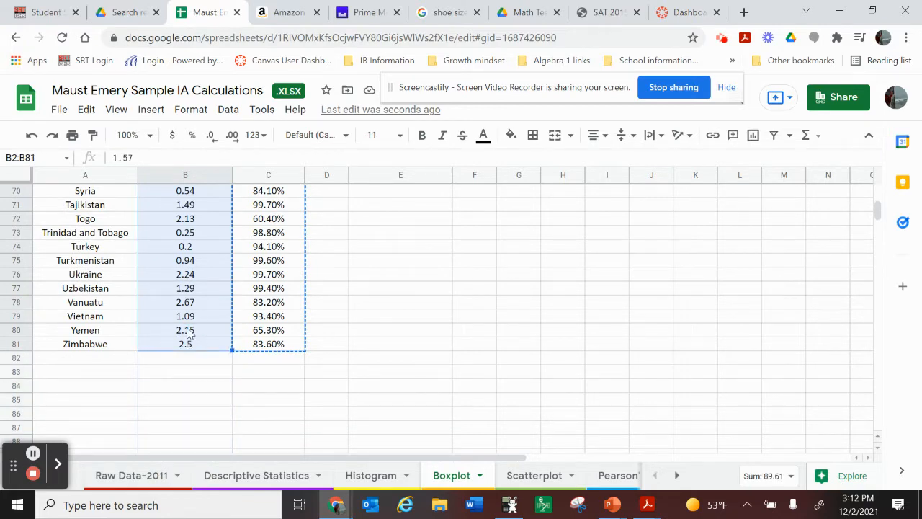
{"action": "right_click", "coordinate": [187, 331]}
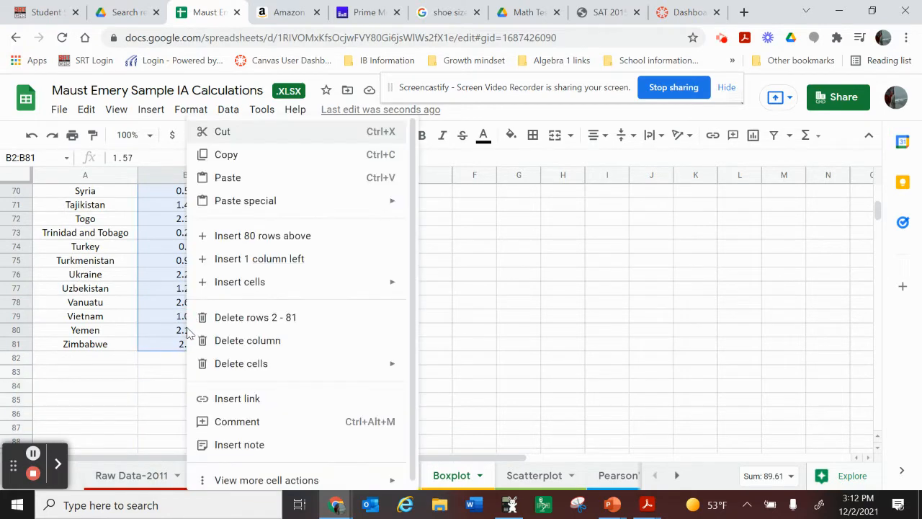
{"action": "left_click", "coordinate": [226, 159]}
Search the web for "box and whisker maker" in a new browser tab and open Alcula's Box Plot calculator
{"action": "left_click", "coordinate": [745, 11]}
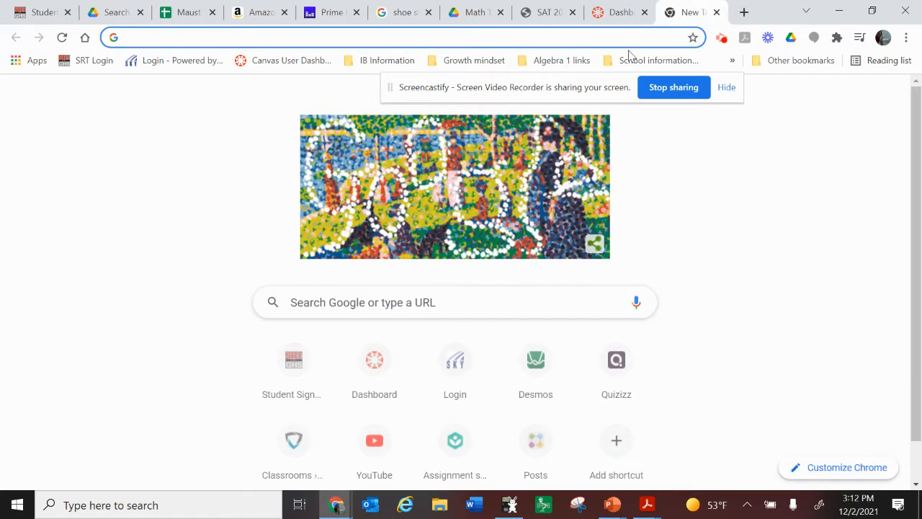
{"action": "type", "text": "box"}
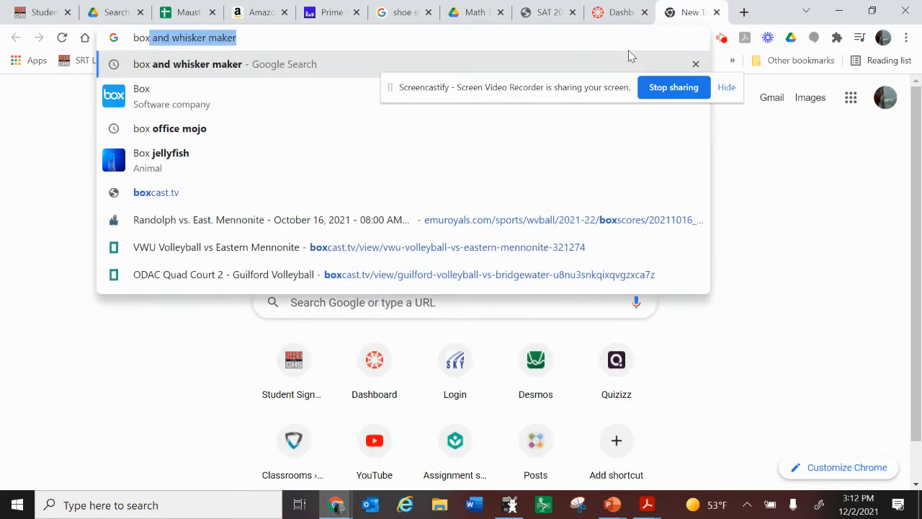
{"action": "key", "text": "Right"}
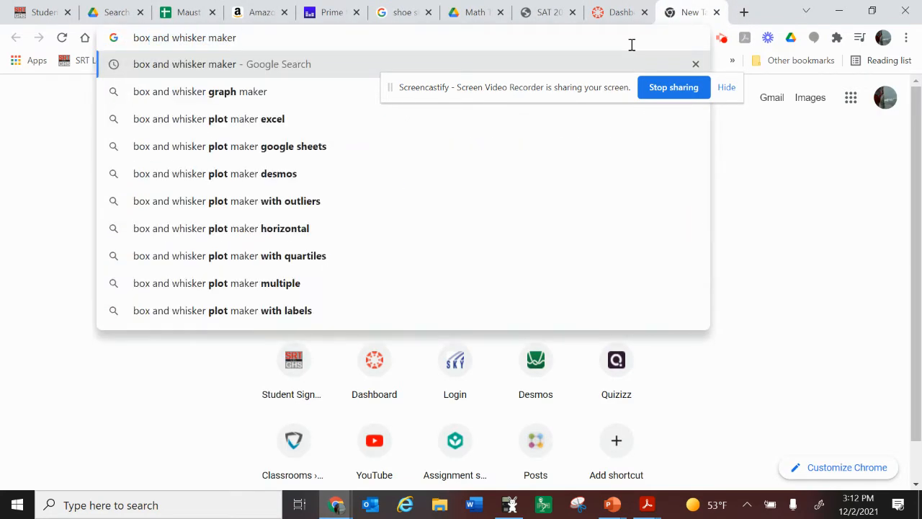
{"action": "key", "text": "Return"}
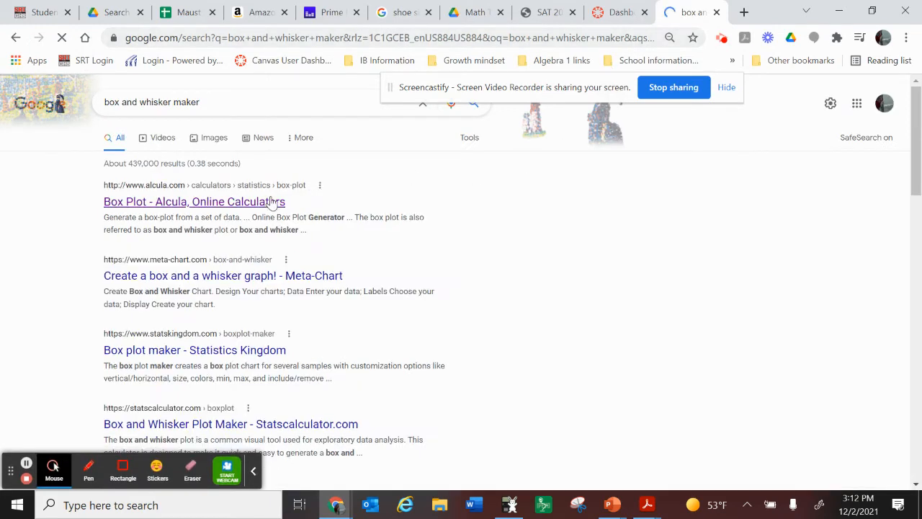
{"action": "left_click", "coordinate": [274, 203]}
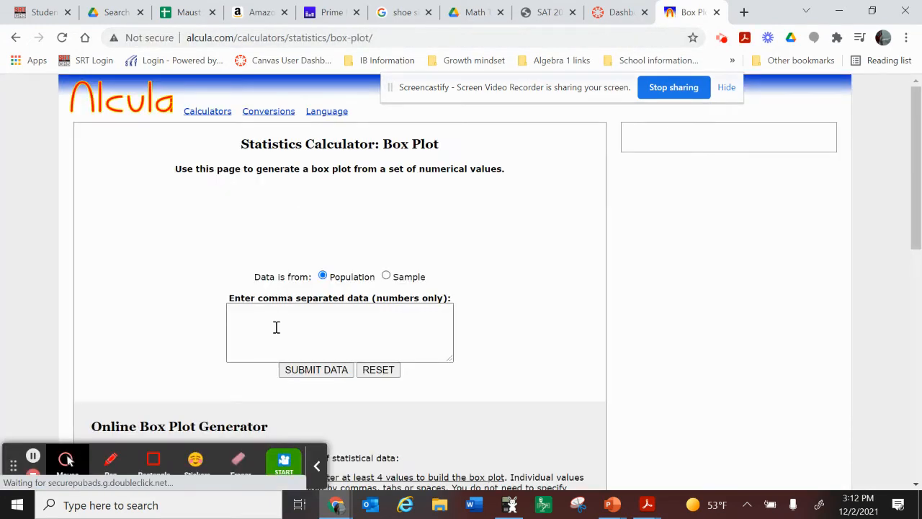
Paste the copied poisoning deaths values into the calculator as population data, generate the box plot and view it
{"action": "left_click", "coordinate": [276, 327]}
{"action": "key", "text": "ctrl+v"}
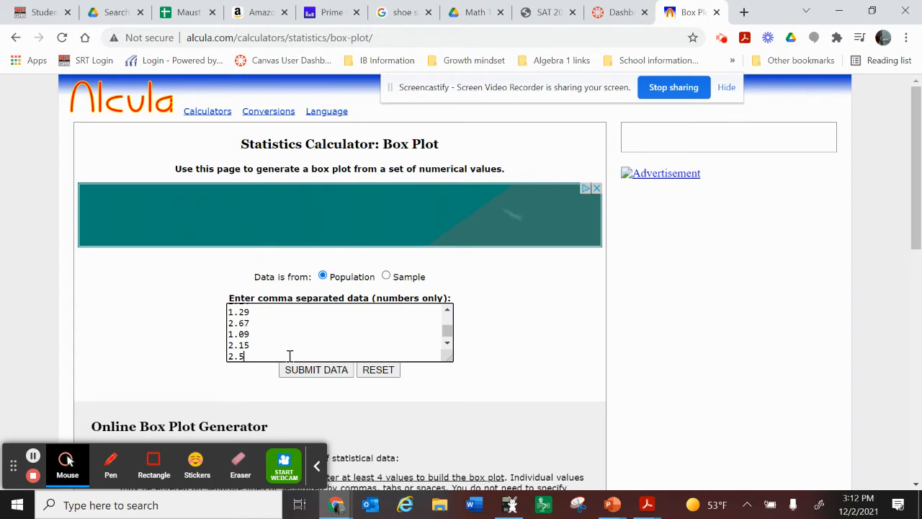
{"action": "left_click", "coordinate": [310, 371]}
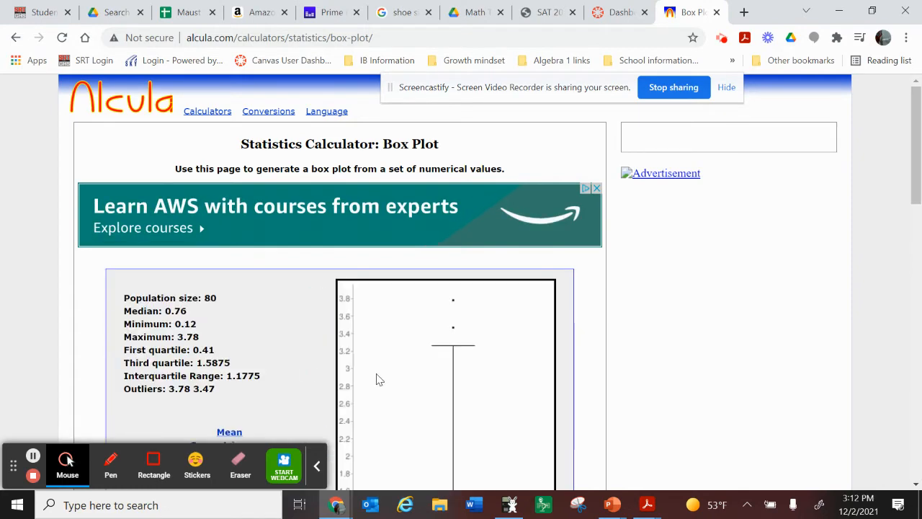
{"action": "scroll", "coordinate": [376, 378], "scroll_direction": "down", "scroll_amount": 3}
{"action": "scroll", "coordinate": [378, 378], "scroll_direction": "up", "scroll_amount": 1}
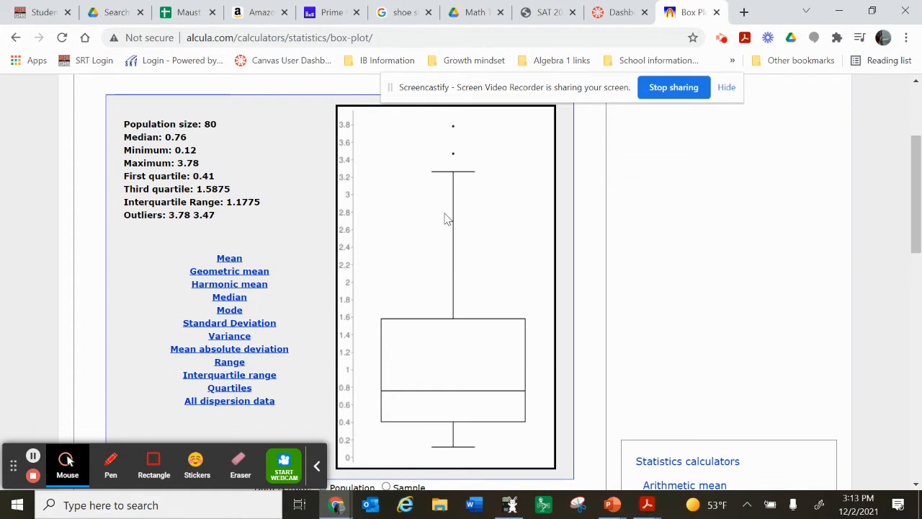
{"action": "scroll", "coordinate": [446, 246], "scroll_direction": "up", "scroll_amount": 1}
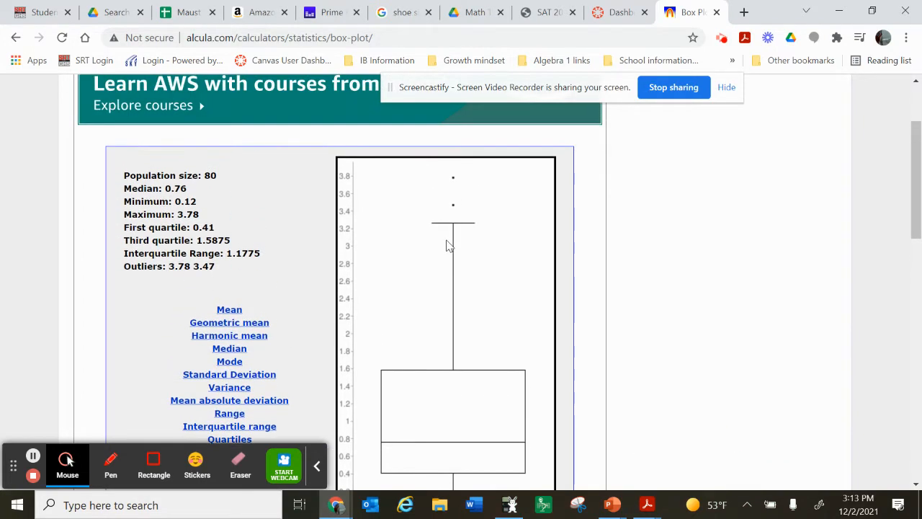
{"action": "scroll", "coordinate": [446, 246], "scroll_direction": "down", "scroll_amount": 1}
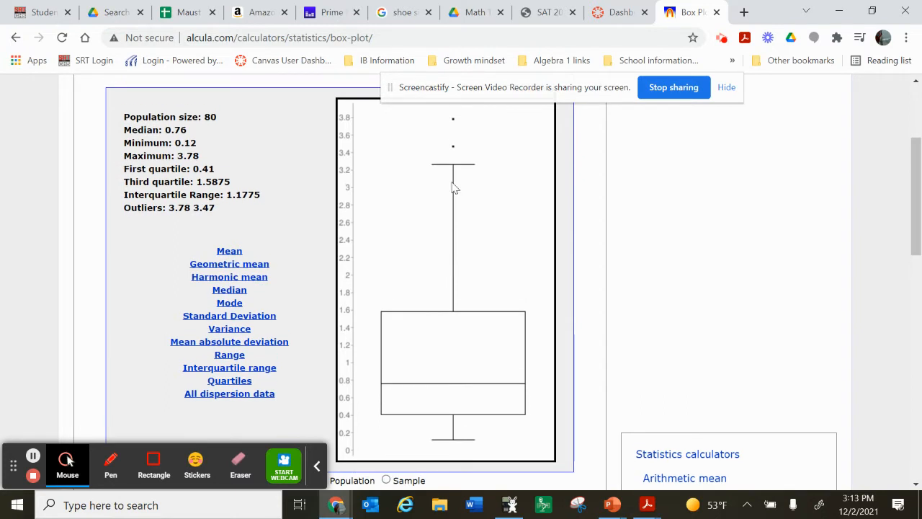
Return from the box plot to the sample IA workbook and view the Scatterplot, Pearson's and Chi-Square (coming soon) sheets
{"action": "scroll", "coordinate": [448, 148], "scroll_direction": "up", "scroll_amount": 1}
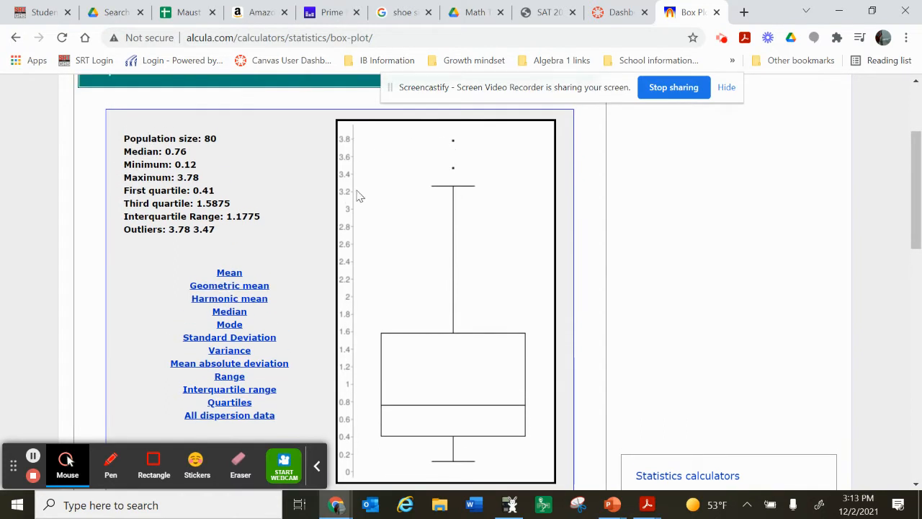
{"action": "scroll", "coordinate": [367, 216], "scroll_direction": "down", "scroll_amount": 1}
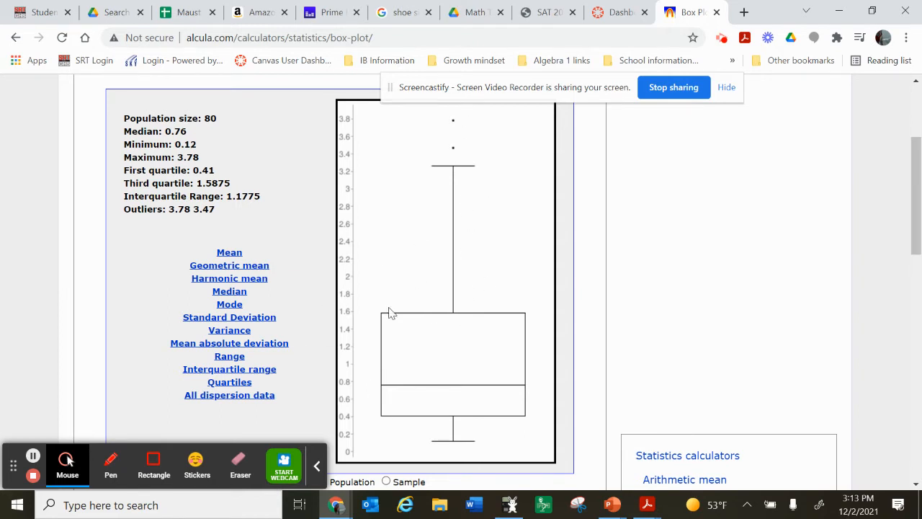
{"action": "left_click", "coordinate": [185, 15]}
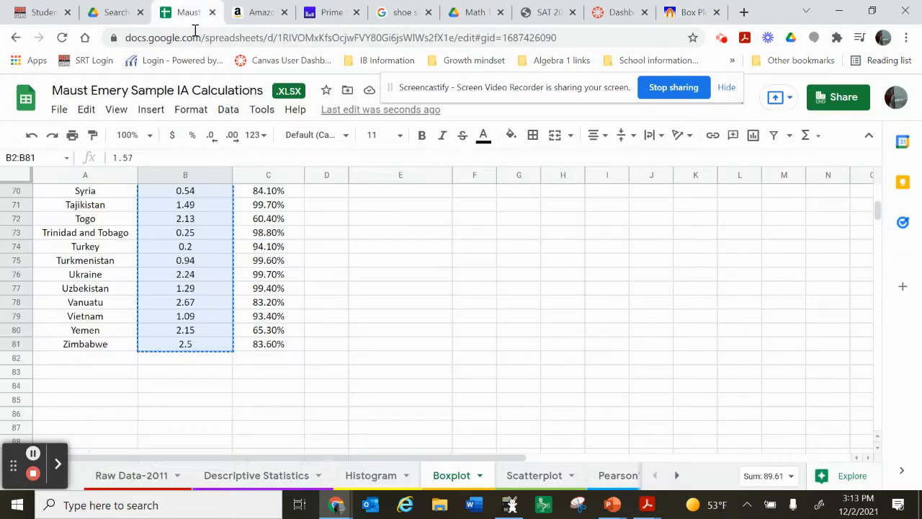
{"action": "left_click", "coordinate": [534, 477]}
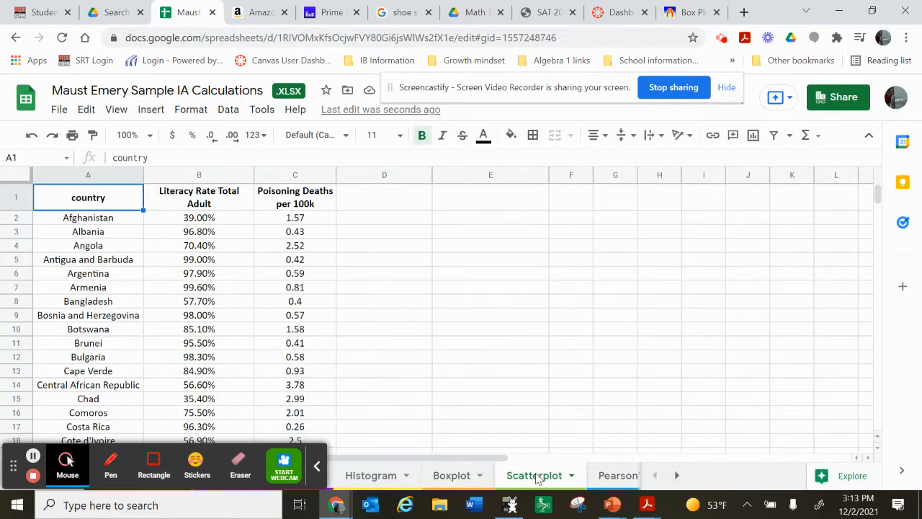
{"action": "left_click", "coordinate": [609, 476]}
{"action": "left_click", "coordinate": [675, 477]}
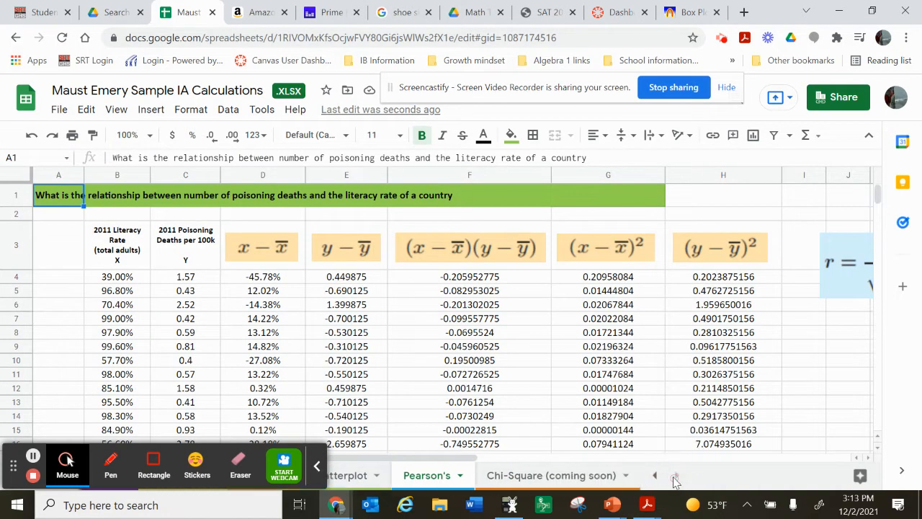
{"action": "left_click", "coordinate": [564, 477]}
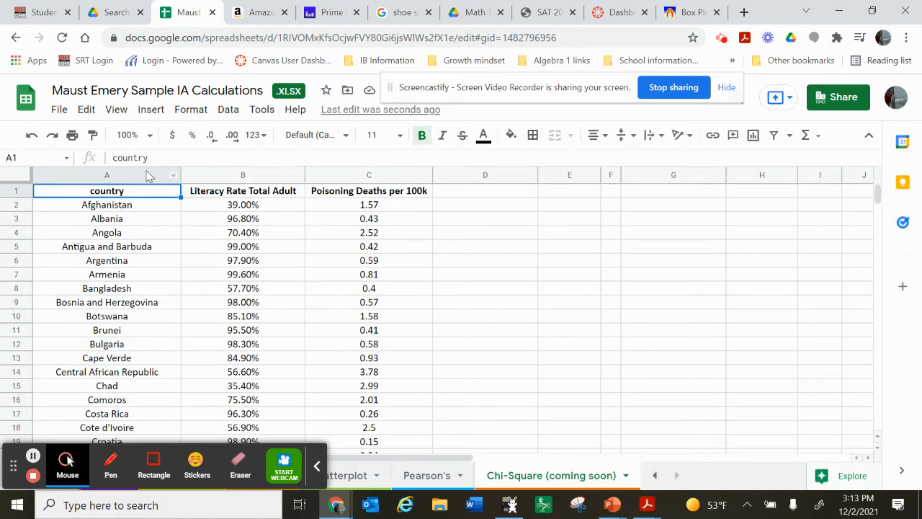
Sort columns A to C of the Chi-Square sheet by Literacy Rate Total Adult, A to Z, treating the first row as headers
{"action": "left_click_drag", "start_coordinate": [149, 176], "coordinate": [339, 191]}
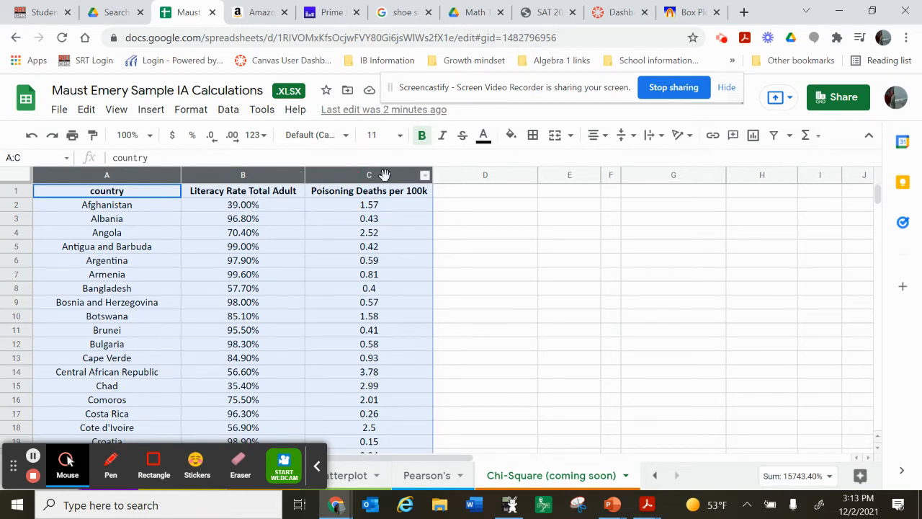
{"action": "left_click", "coordinate": [229, 109]}
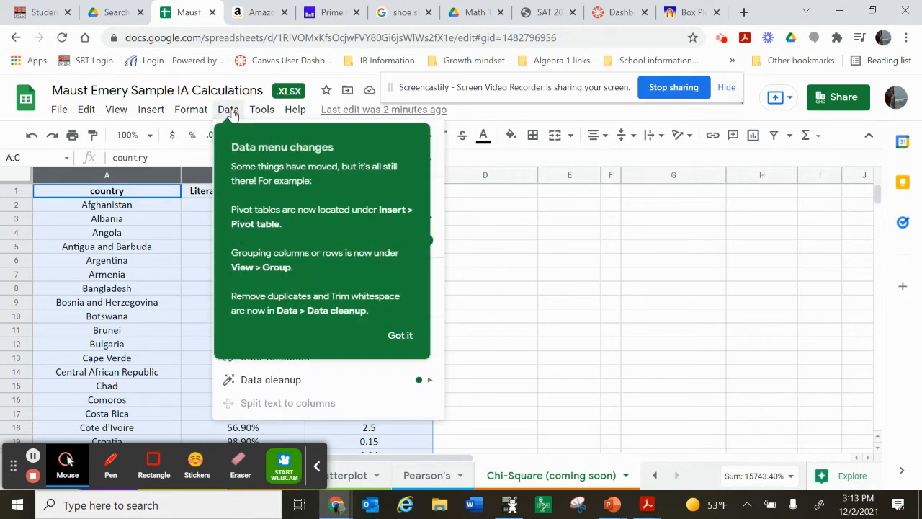
{"action": "left_click", "coordinate": [397, 337]}
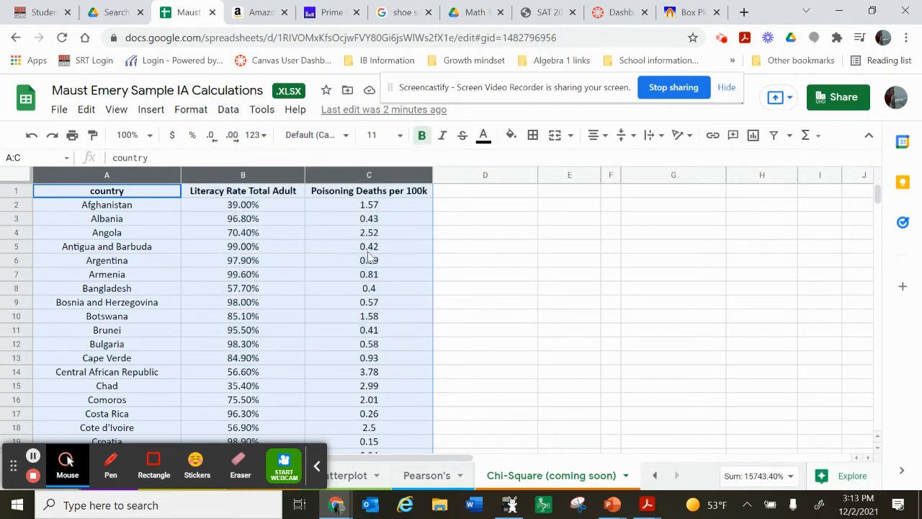
{"action": "left_click", "coordinate": [226, 109]}
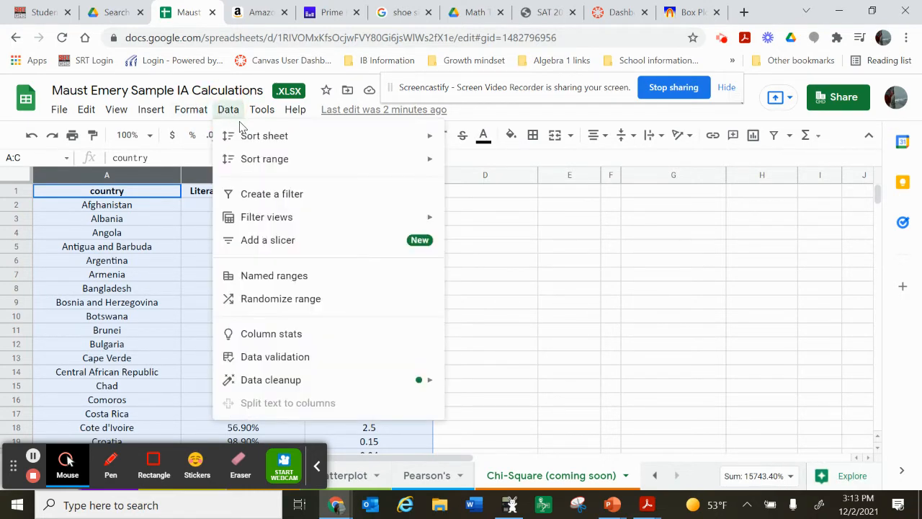
{"action": "mouse_move", "coordinate": [254, 164]}
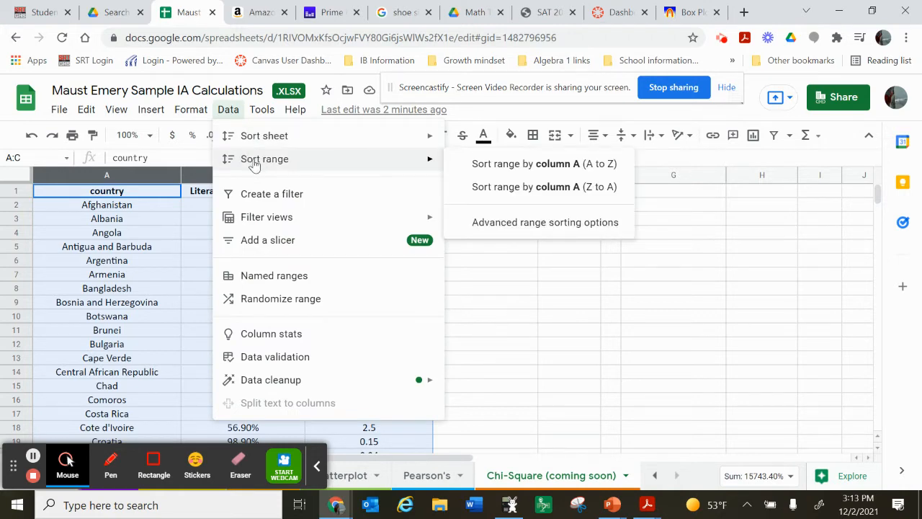
{"action": "left_click", "coordinate": [513, 228]}
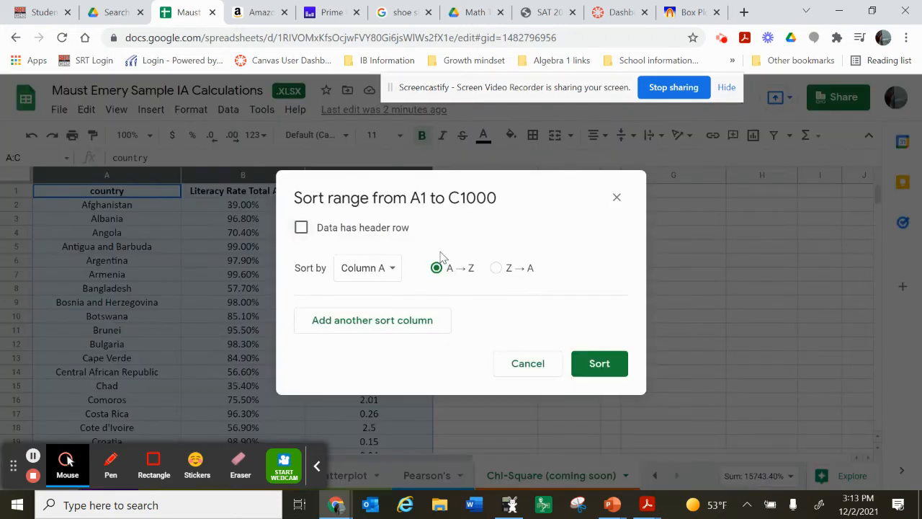
{"action": "left_click", "coordinate": [301, 228]}
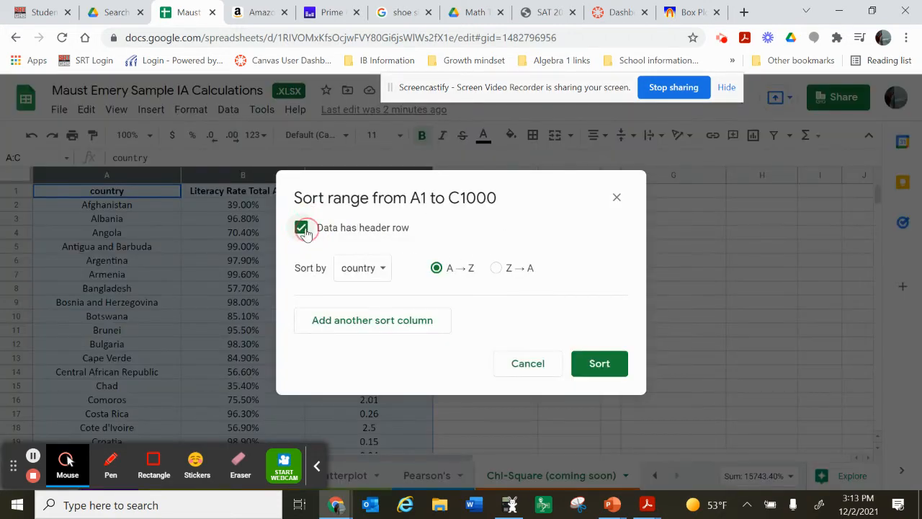
{"action": "left_click", "coordinate": [381, 275]}
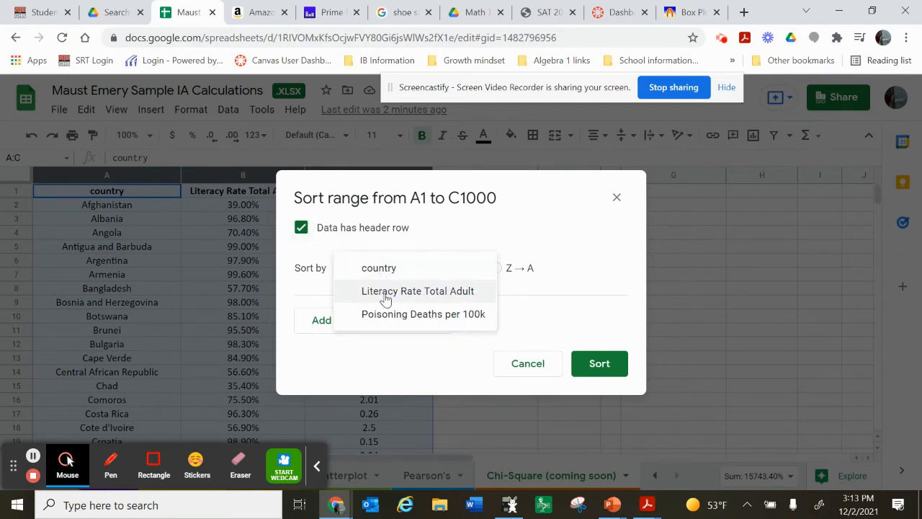
{"action": "left_click", "coordinate": [386, 293]}
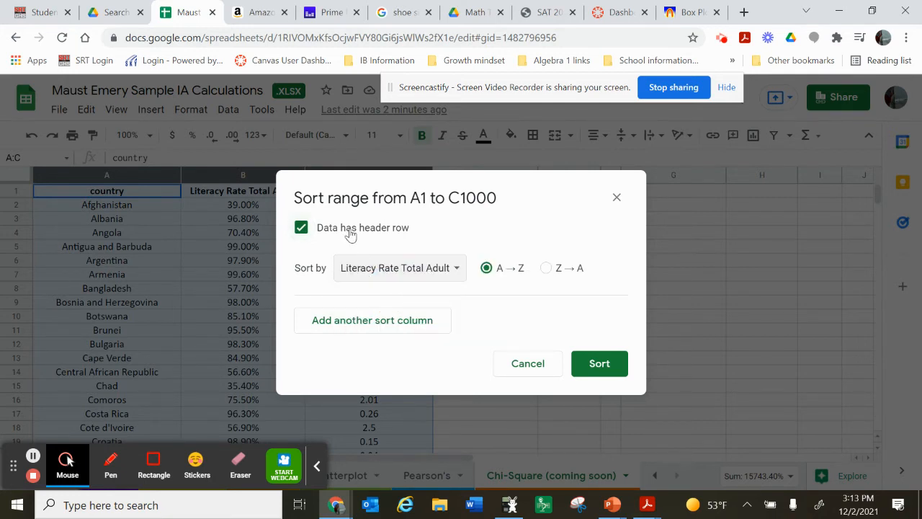
{"action": "left_click", "coordinate": [599, 364]}
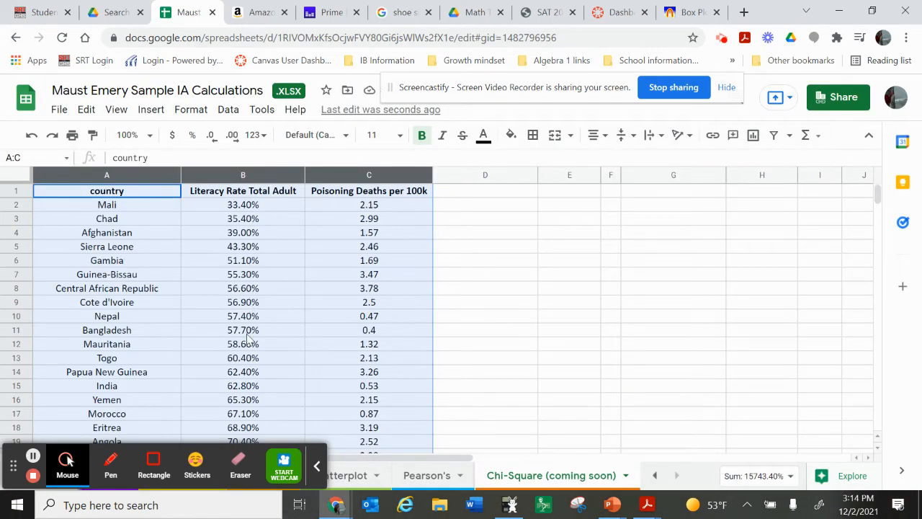
{"action": "scroll", "coordinate": [248, 336], "scroll_direction": "down", "scroll_amount": 8}
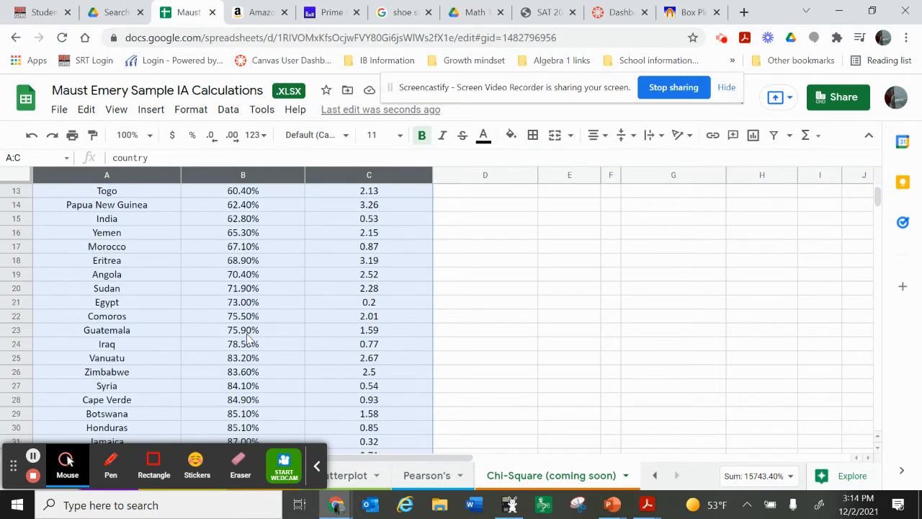
{"action": "scroll", "coordinate": [247, 337], "scroll_direction": "up", "scroll_amount": 8}
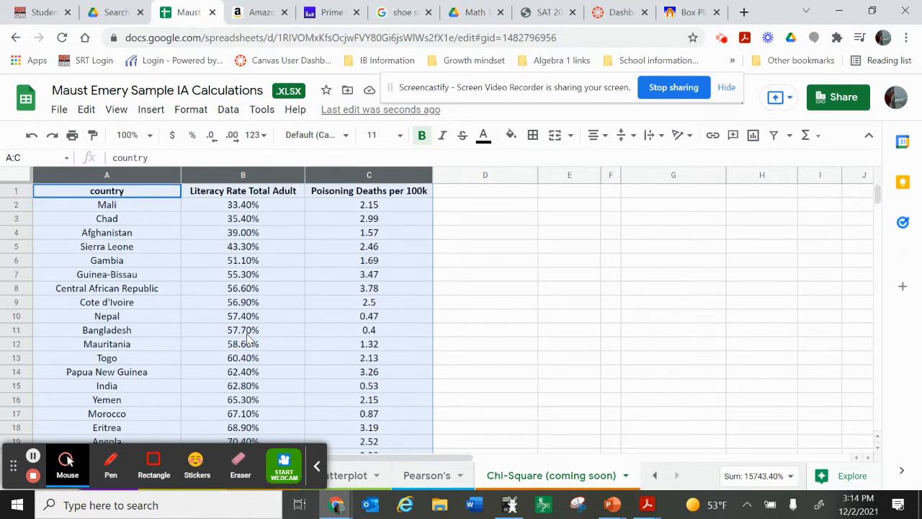
Check the literacy rate's first quartile on the Descriptive Statistics sheet and return to the Chi-Square sheet
{"action": "left_click", "coordinate": [317, 467]}
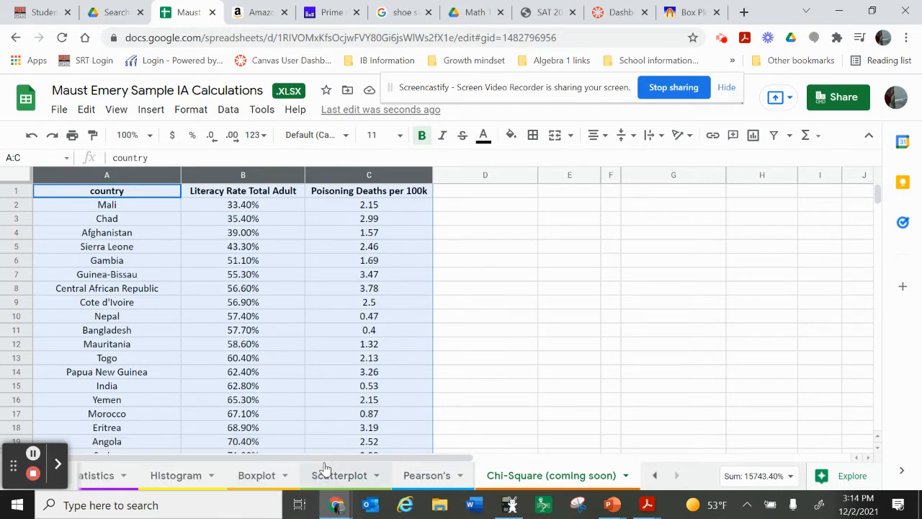
{"action": "left_click", "coordinate": [116, 477]}
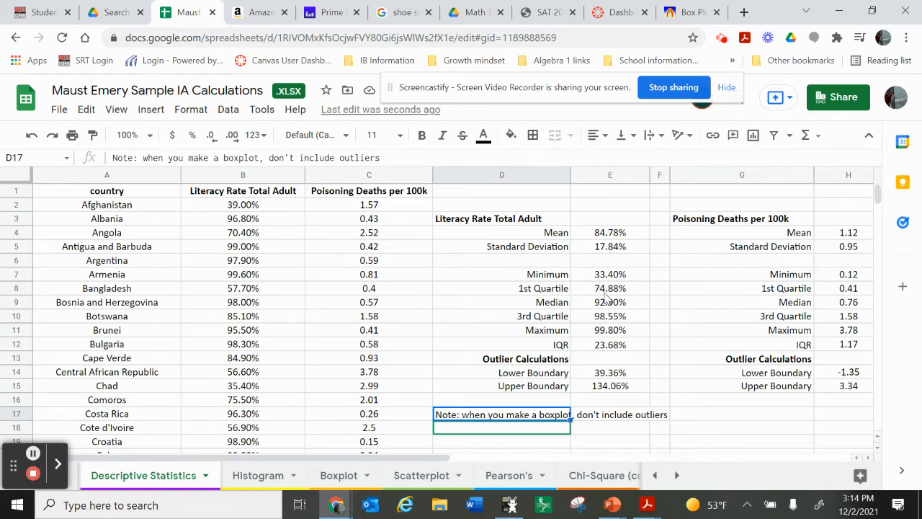
{"action": "left_click", "coordinate": [581, 477]}
Fill the lowest quarter of the sorted literacy rates, B2:B21, with the custom yellow-orange colour
{"action": "left_click", "coordinate": [289, 274]}
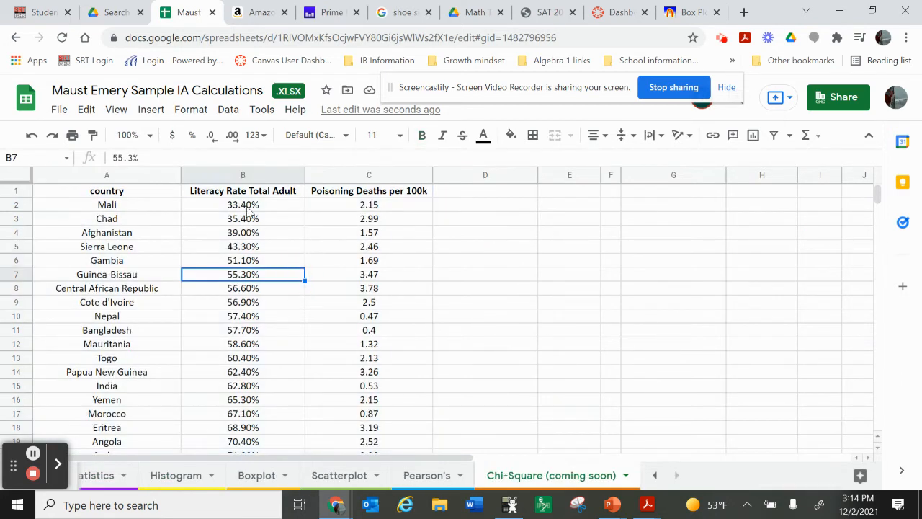
{"action": "left_click_drag", "start_coordinate": [247, 207], "coordinate": [261, 392]}
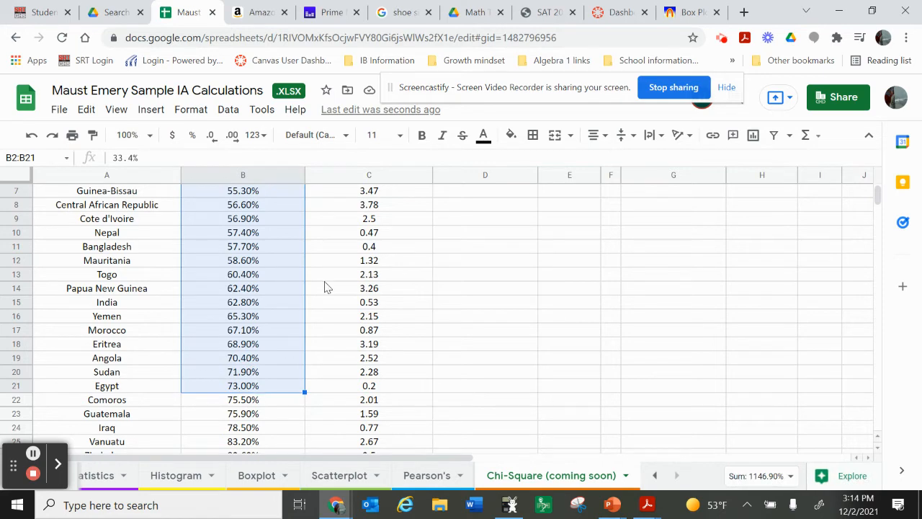
{"action": "left_click", "coordinate": [511, 135]}
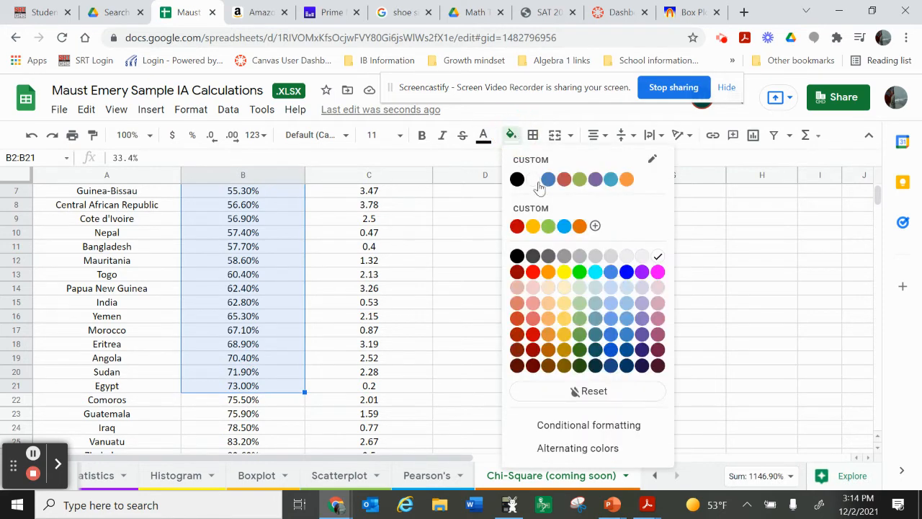
{"action": "left_click", "coordinate": [535, 226]}
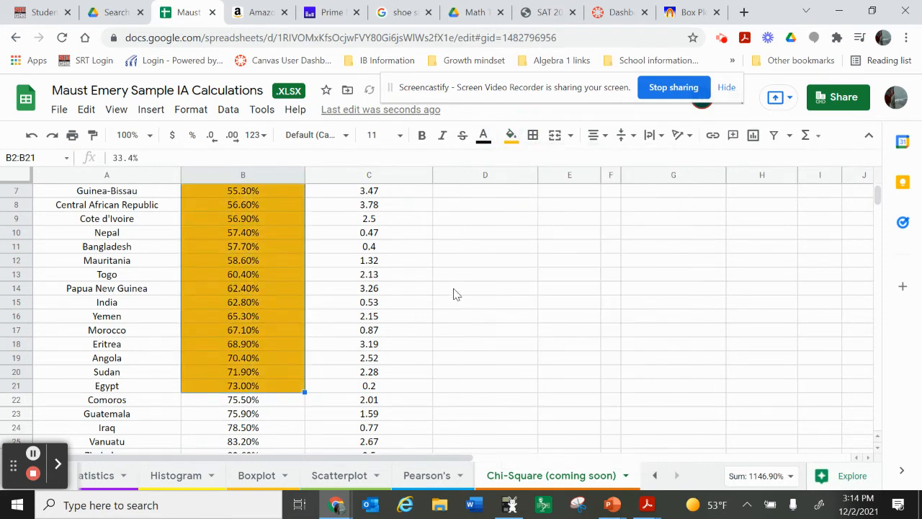
{"action": "scroll", "coordinate": [454, 294], "scroll_direction": "up", "scroll_amount": 2}
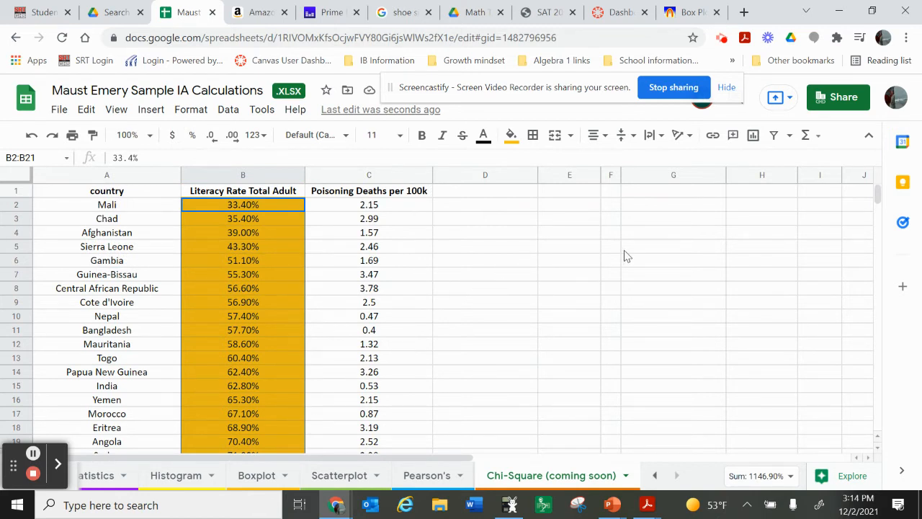
{"action": "left_click", "coordinate": [567, 266]}
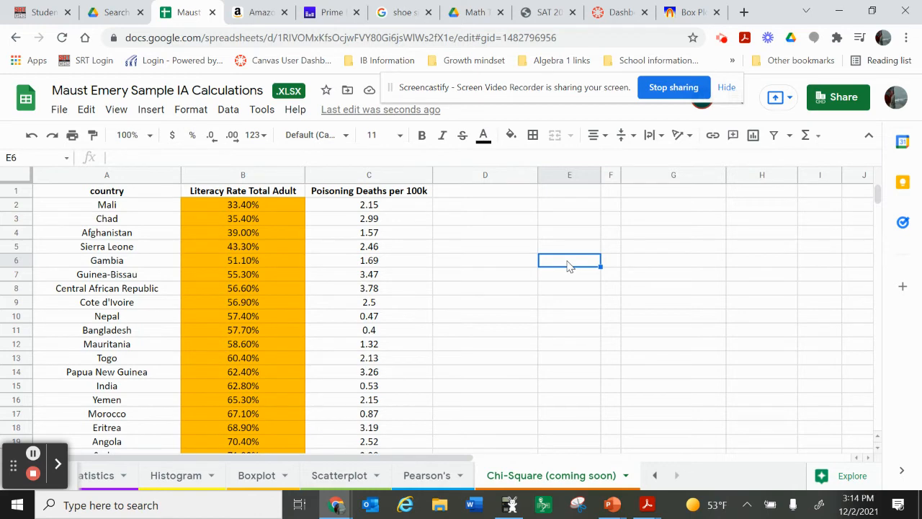
Review the literacy rate quartiles on the Descriptive Statistics sheet again and go back to the Chi-Square sheet
{"action": "left_click", "coordinate": [119, 478]}
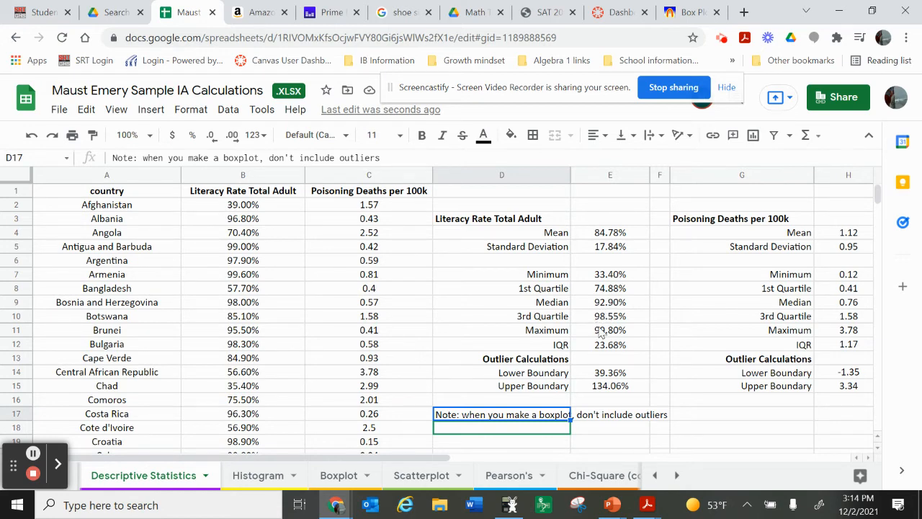
{"action": "left_click", "coordinate": [572, 479]}
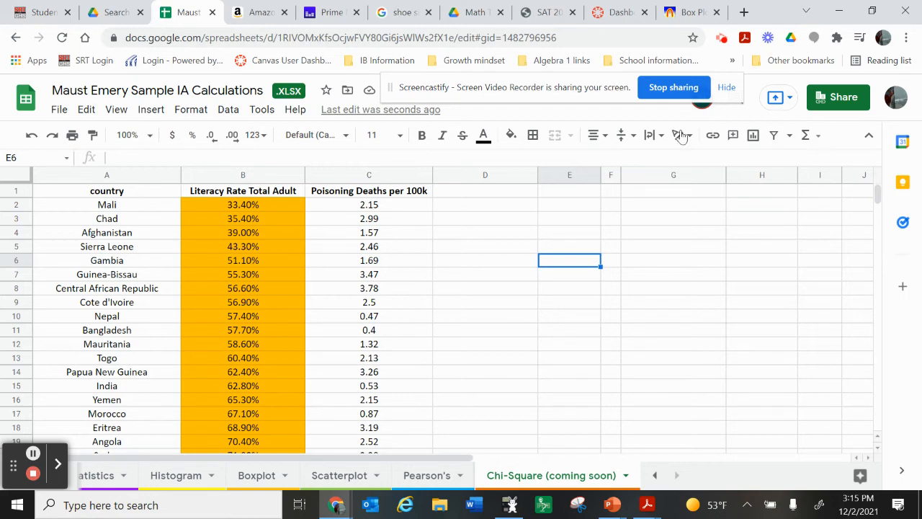
Search the web for "easy histogram maker" in the box plot's browser tab and open the Easy Histogram Maker on socscistatistics.com
{"action": "left_click", "coordinate": [691, 12]}
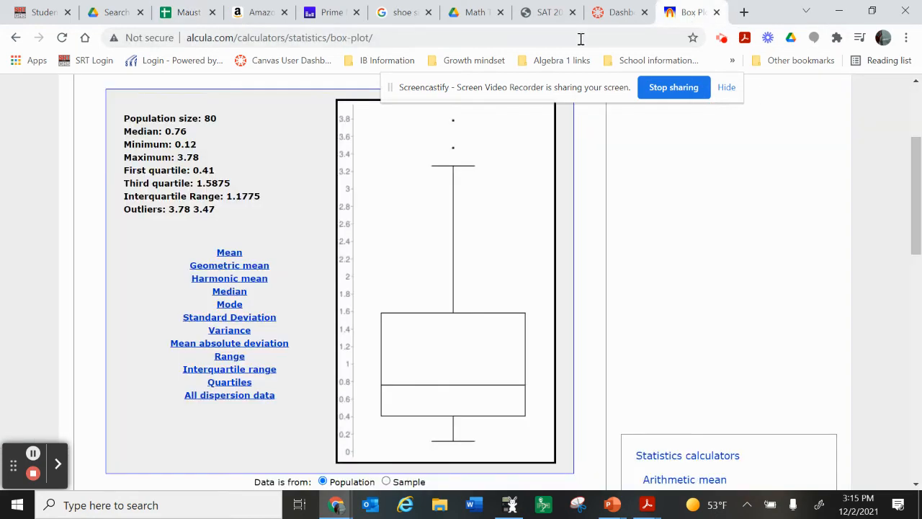
{"action": "double_click", "coordinate": [537, 40]}
{"action": "key", "text": "ctrl+a"}
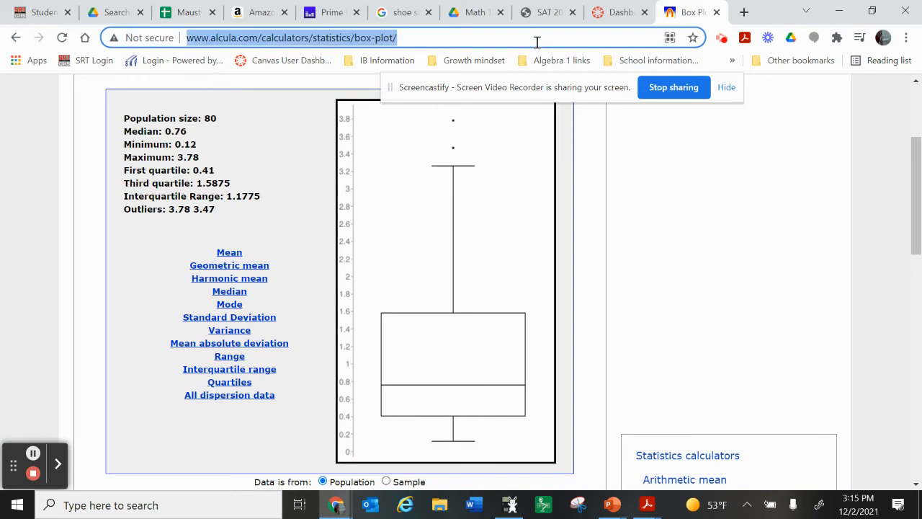
{"action": "type", "text": "easy "}
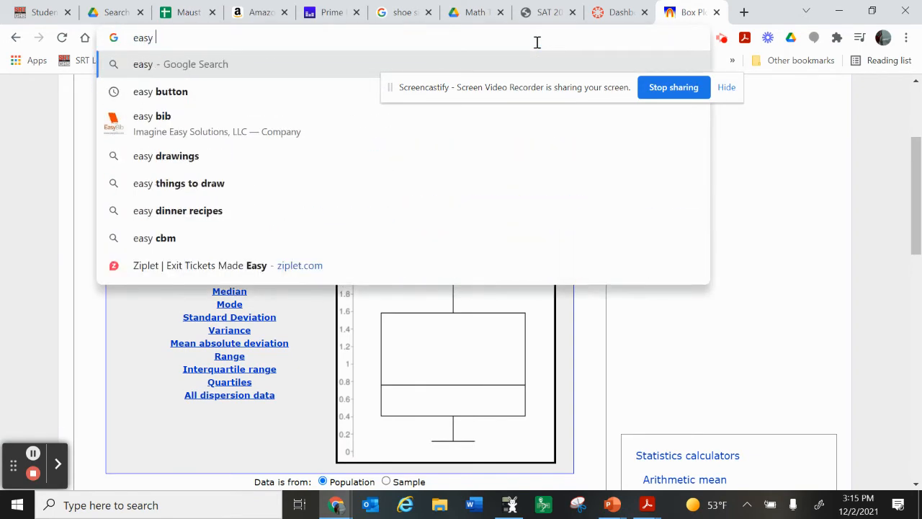
{"action": "type", "text": "histog"}
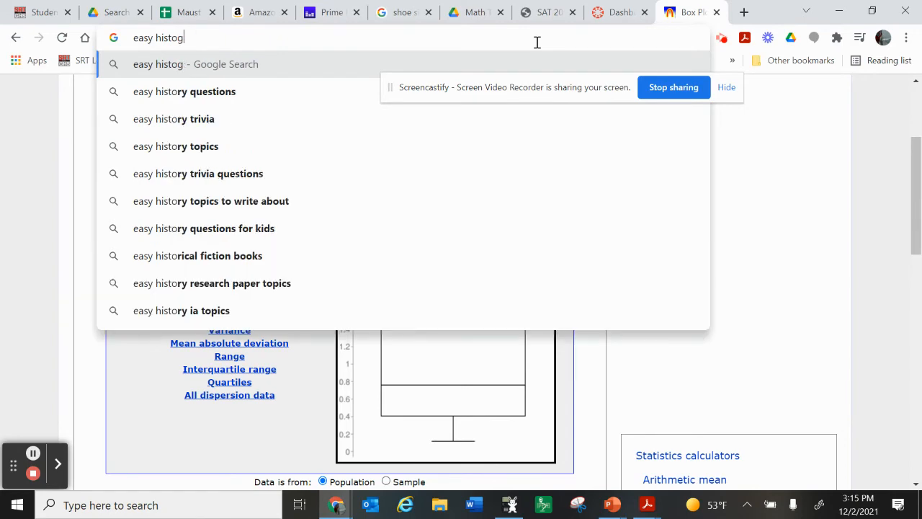
{"action": "type", "text": "ram make"}
{"action": "key", "text": "Return"}
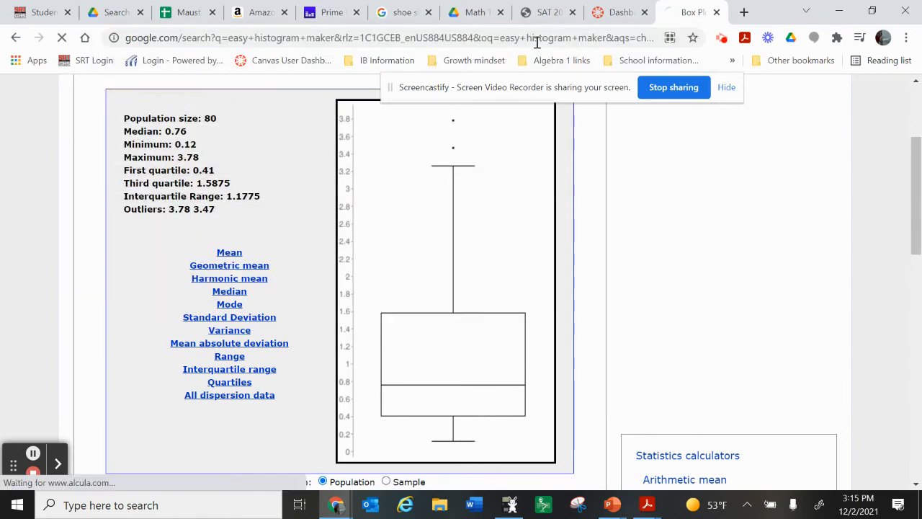
{"action": "left_click", "coordinate": [192, 201]}
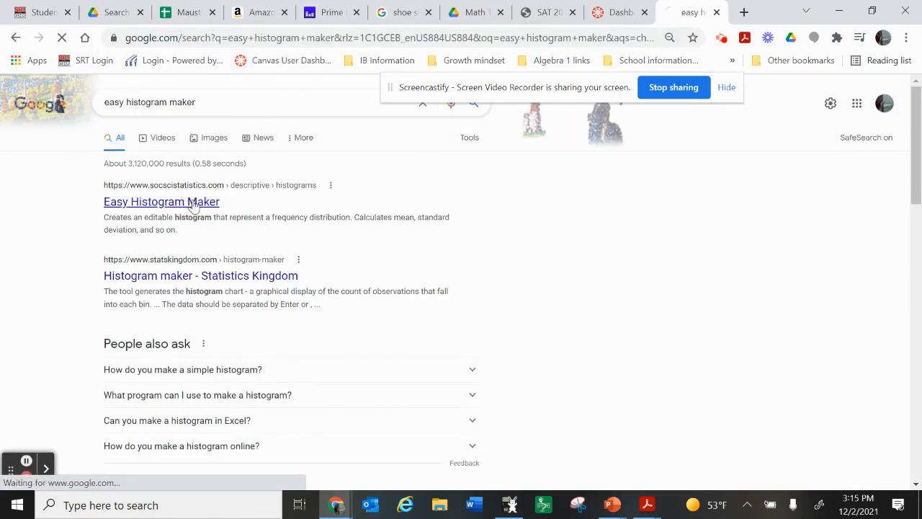
{"action": "scroll", "coordinate": [321, 351], "scroll_direction": "down", "scroll_amount": 2}
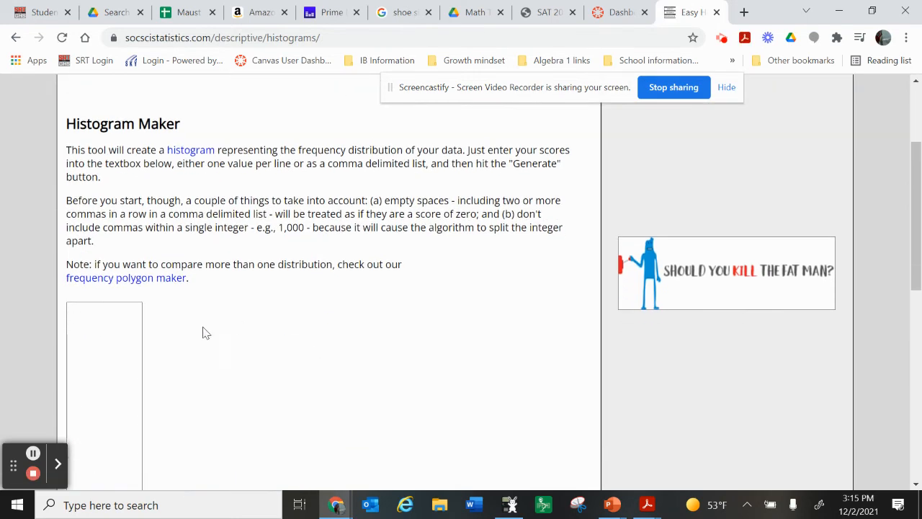
Paste the copied data values into the Histogram Maker's text box and generate the histogram
{"action": "left_click", "coordinate": [106, 323]}
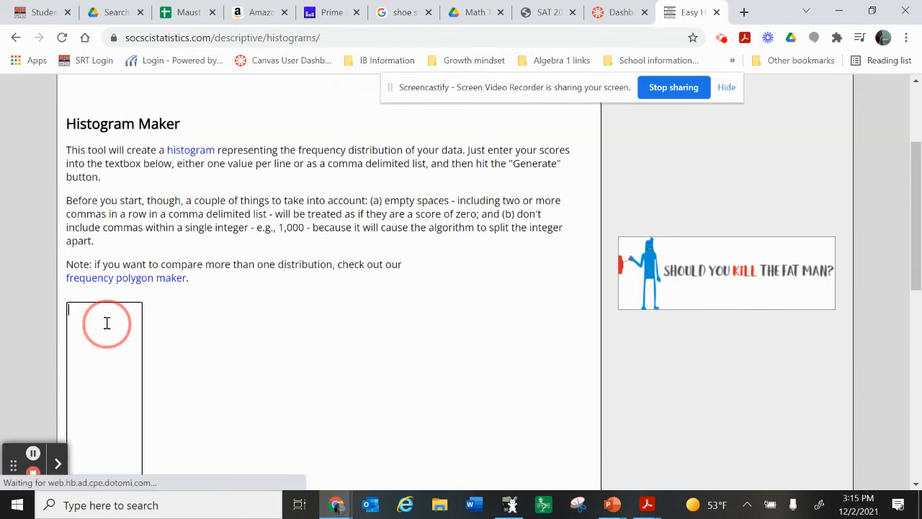
{"action": "key", "text": "ctrl+v"}
{"action": "scroll", "coordinate": [156, 343], "scroll_direction": "down", "scroll_amount": 2}
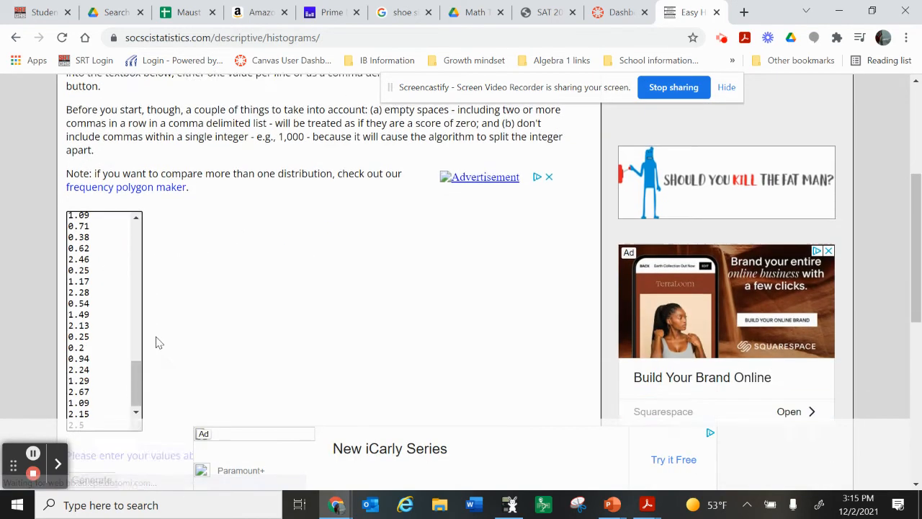
{"action": "left_click", "coordinate": [108, 423]}
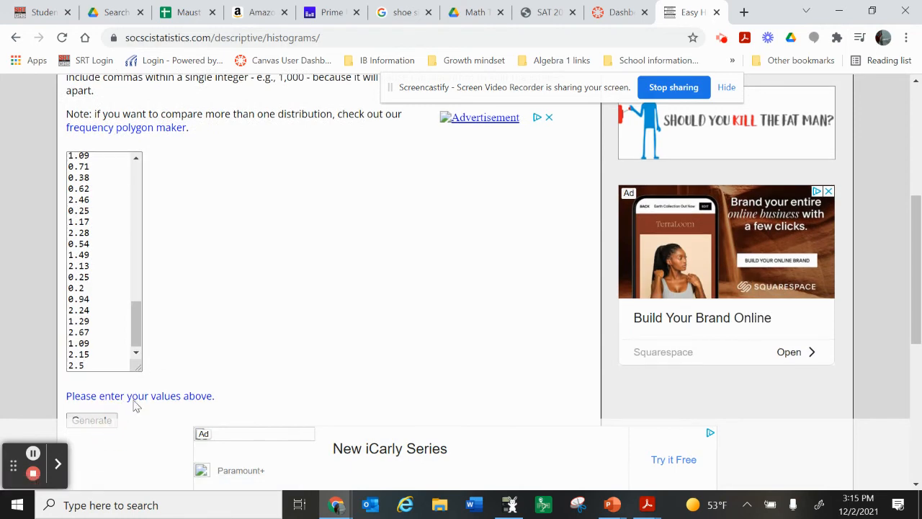
{"action": "scroll", "coordinate": [243, 339], "scroll_direction": "down", "scroll_amount": 2}
{"action": "left_click", "coordinate": [104, 264]}
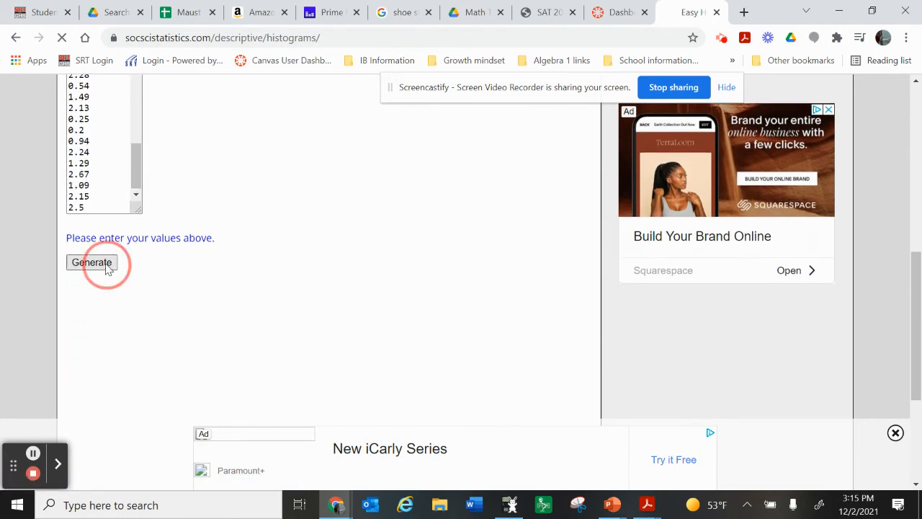
{"action": "scroll", "coordinate": [288, 235], "scroll_direction": "down", "scroll_amount": 3}
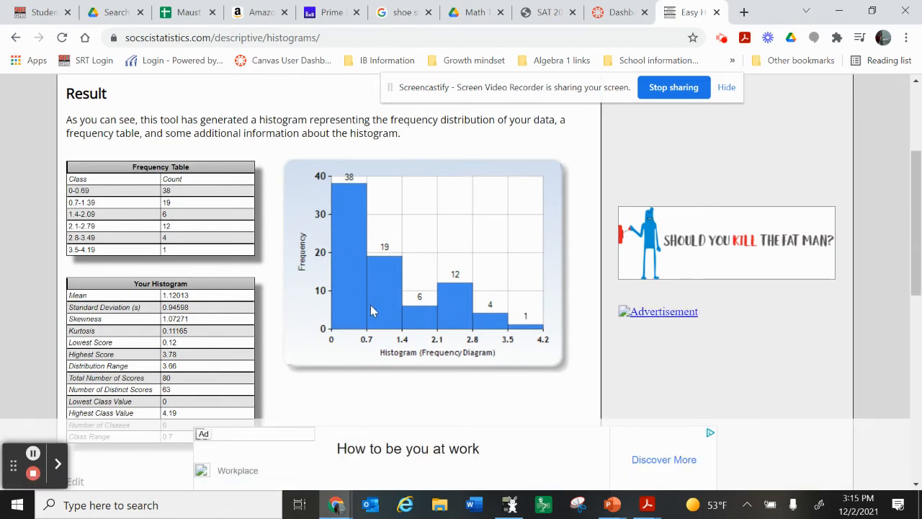
Choose 8 as the number of classes in the Edit Tool and start a new histogram
{"action": "scroll", "coordinate": [381, 302], "scroll_direction": "down", "scroll_amount": 2}
{"action": "scroll", "coordinate": [381, 303], "scroll_direction": "down", "scroll_amount": 2}
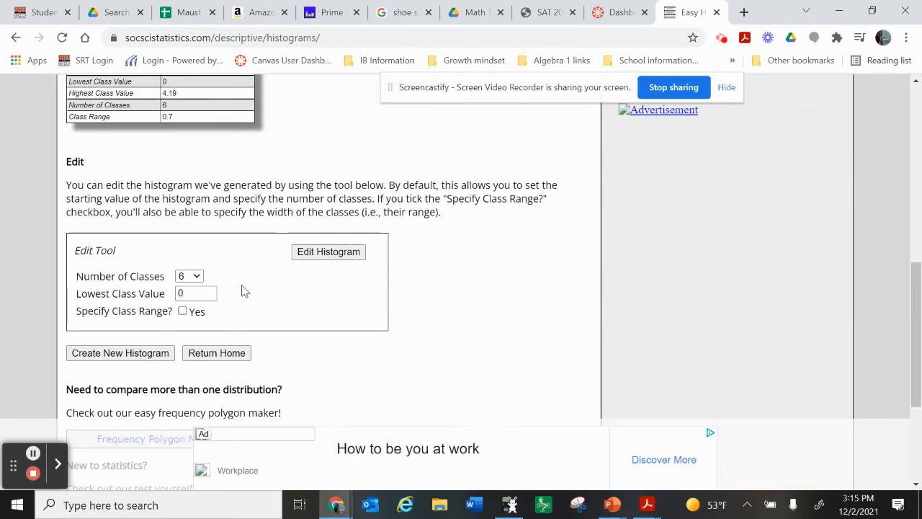
{"action": "left_click", "coordinate": [193, 277]}
{"action": "left_click", "coordinate": [190, 211]}
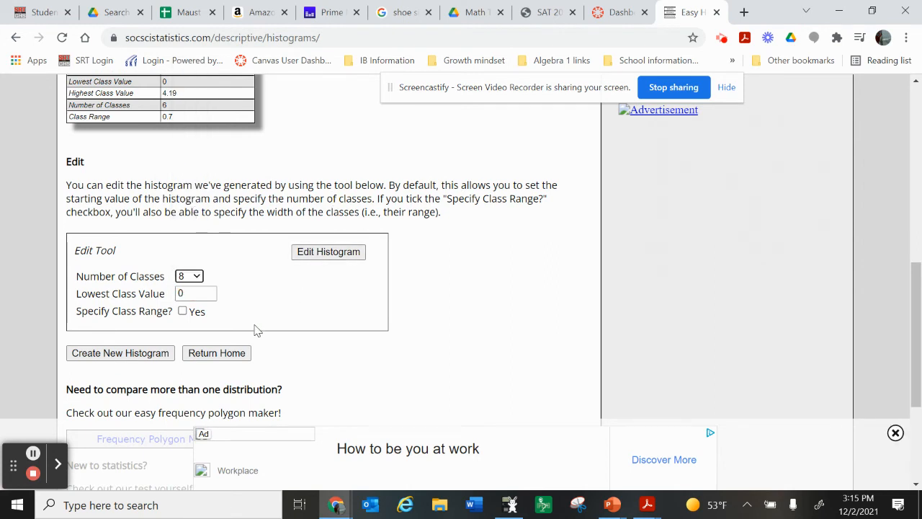
{"action": "scroll", "coordinate": [261, 328], "scroll_direction": "up", "scroll_amount": 1}
{"action": "left_click", "coordinate": [163, 378]}
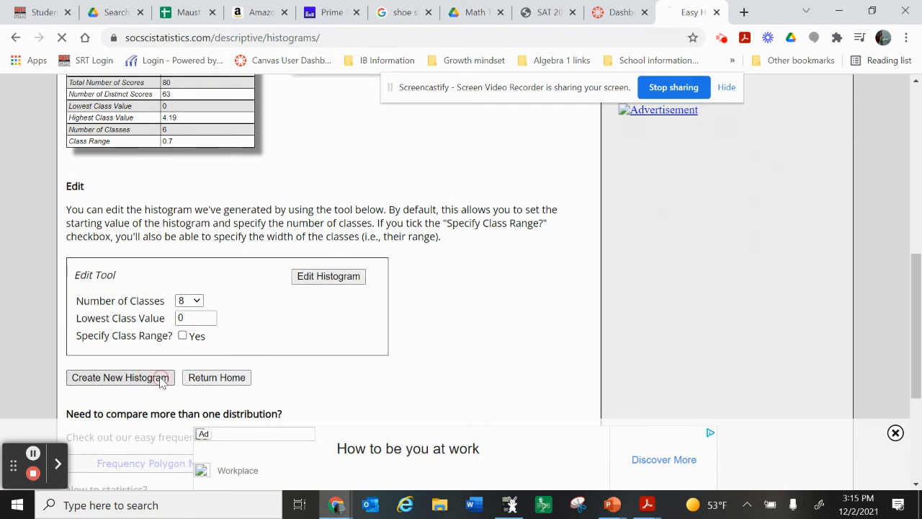
Paste the copied data values into the empty Histogram Maker again and generate the histogram
{"action": "scroll", "coordinate": [346, 342], "scroll_direction": "down", "scroll_amount": 3}
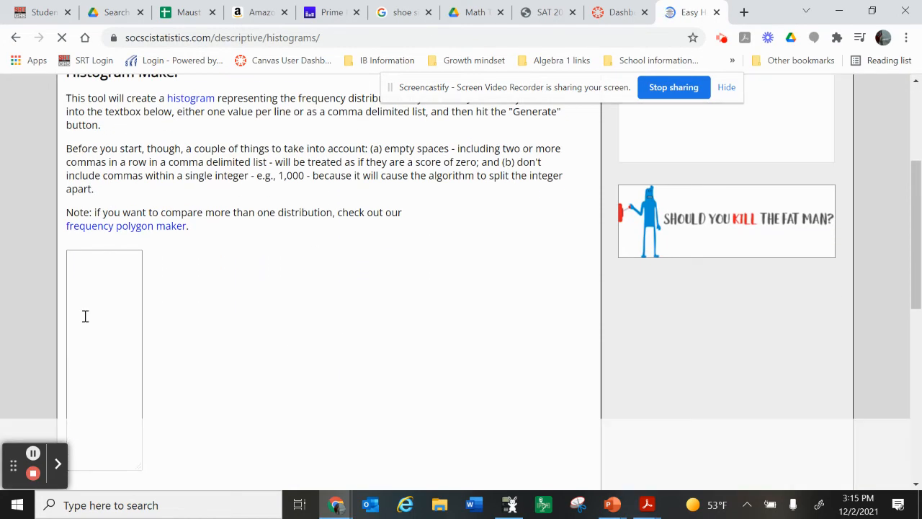
{"action": "left_click", "coordinate": [91, 269]}
{"action": "right_click", "coordinate": [91, 269]}
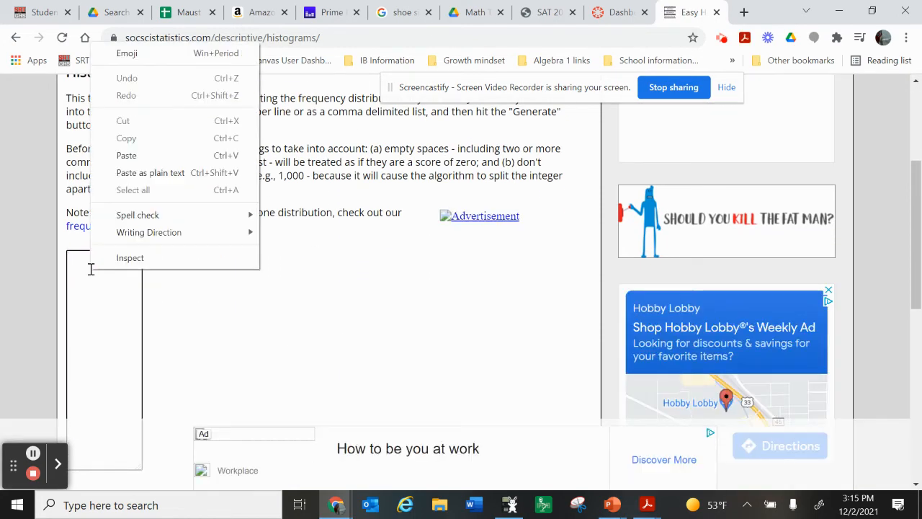
{"action": "left_click", "coordinate": [126, 155]}
{"action": "scroll", "coordinate": [226, 299], "scroll_direction": "down", "scroll_amount": 3}
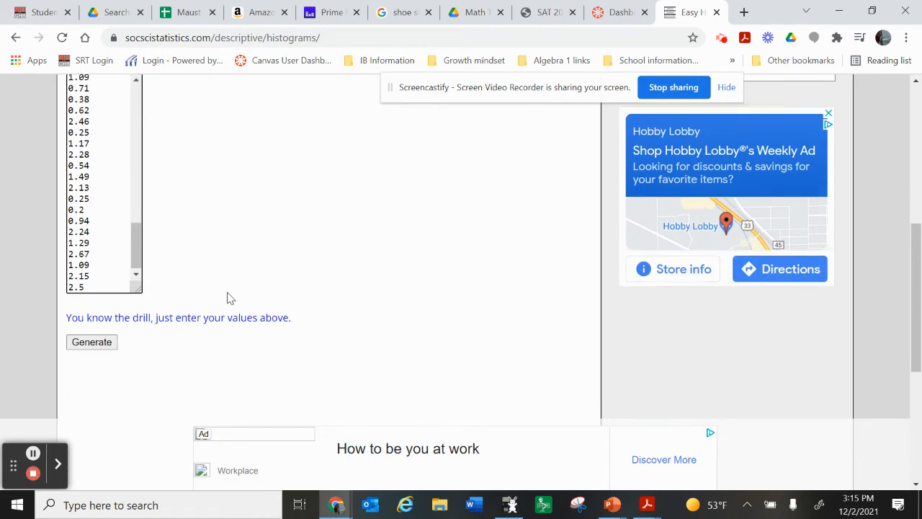
{"action": "left_click", "coordinate": [108, 322]}
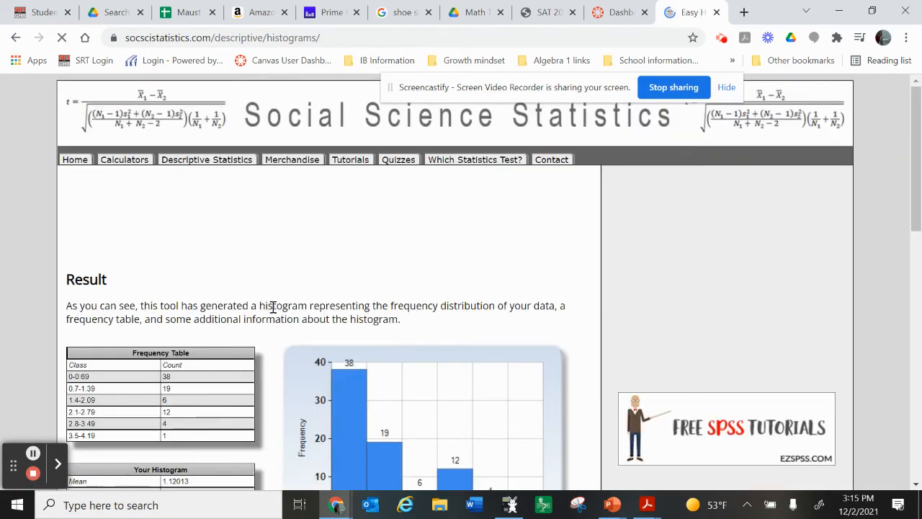
Edit the histogram to use 8 classes, leaving the class range unspecified
{"action": "scroll", "coordinate": [283, 371], "scroll_direction": "down", "scroll_amount": 7}
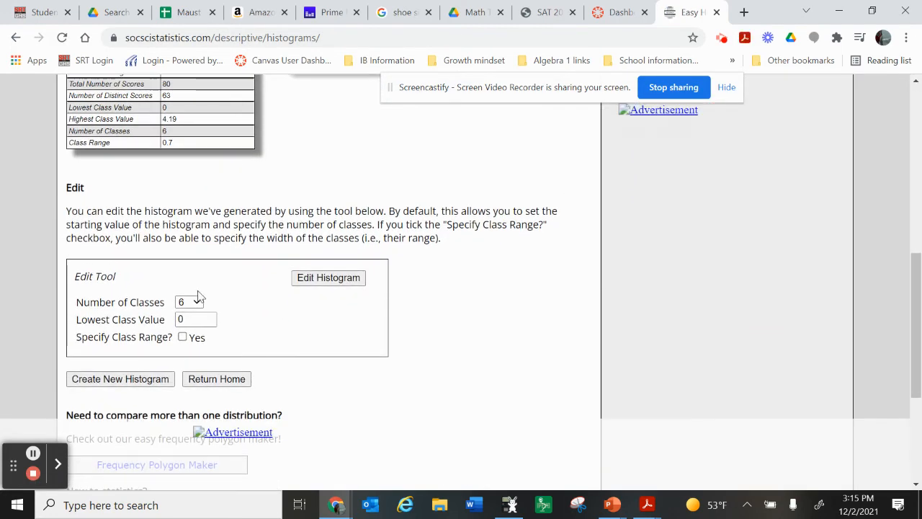
{"action": "left_click", "coordinate": [196, 302]}
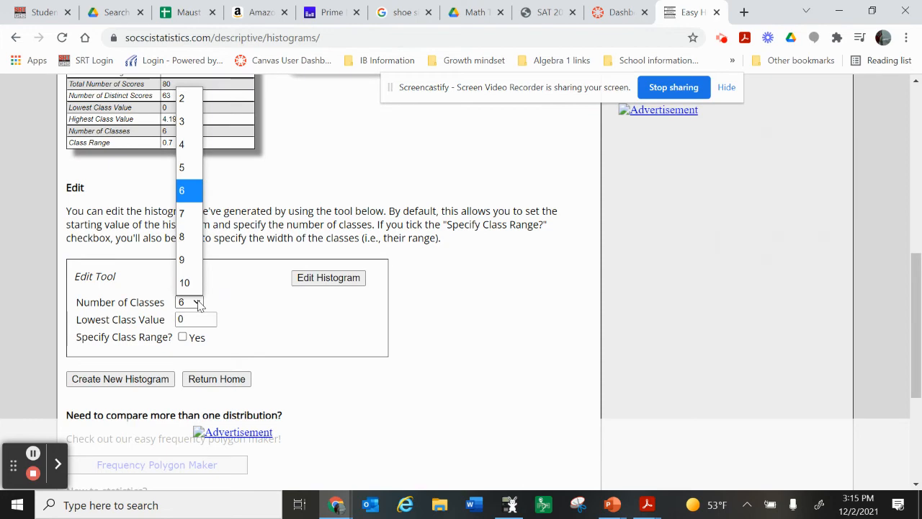
{"action": "left_click", "coordinate": [189, 233]}
{"action": "scroll", "coordinate": [375, 224], "scroll_direction": "up", "scroll_amount": 2}
{"action": "scroll", "coordinate": [374, 223], "scroll_direction": "down", "scroll_amount": 3}
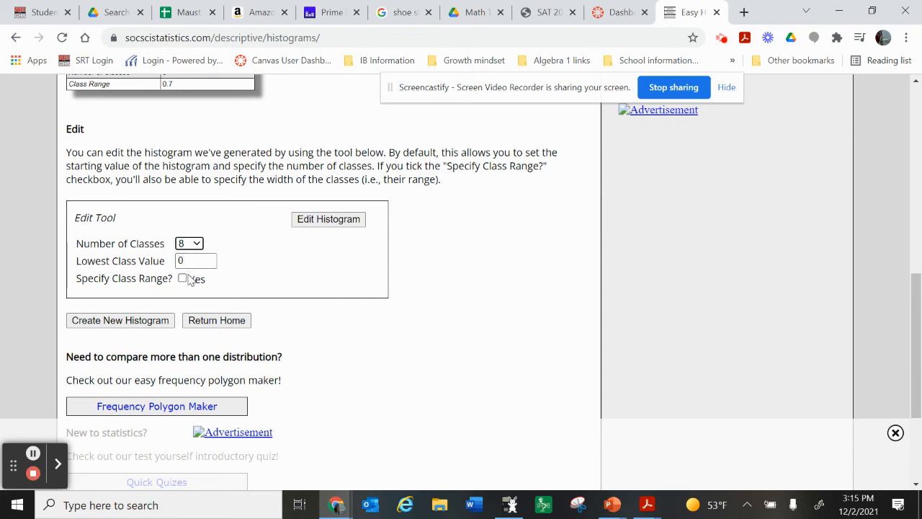
{"action": "left_click", "coordinate": [183, 279]}
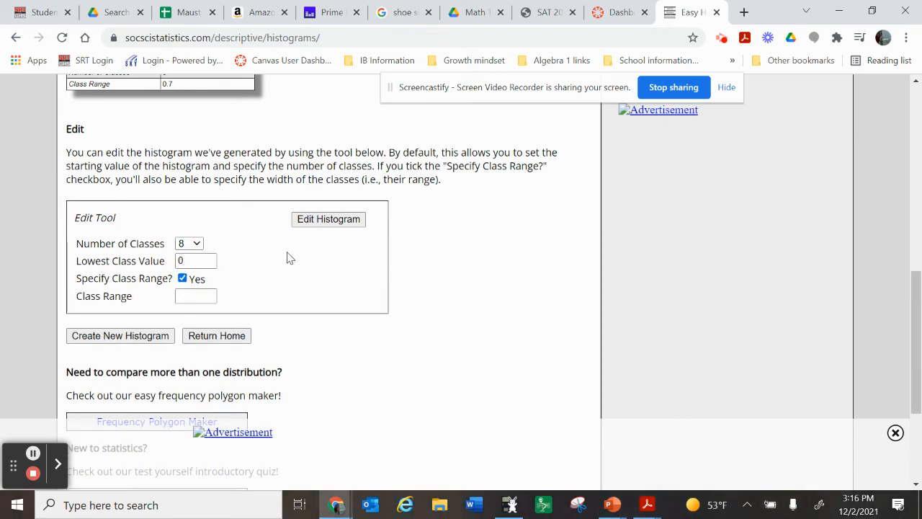
{"action": "left_click", "coordinate": [182, 278]}
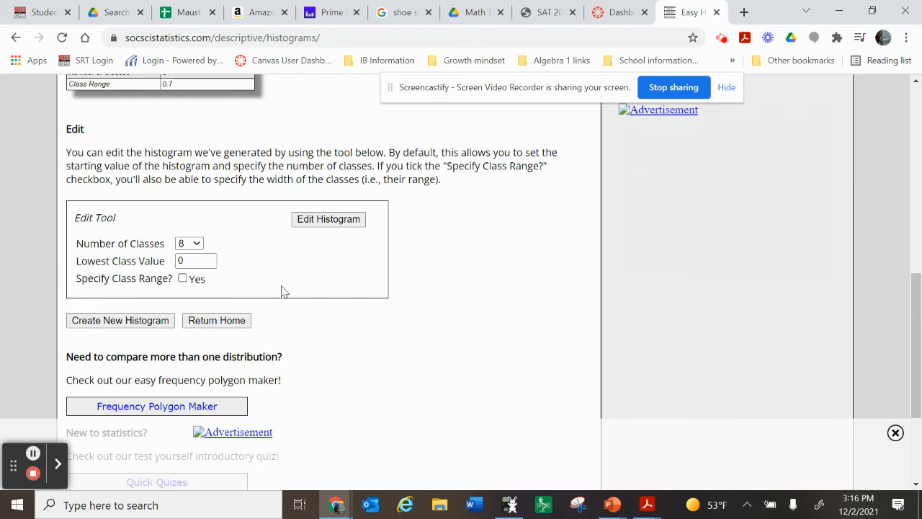
{"action": "left_click", "coordinate": [324, 224]}
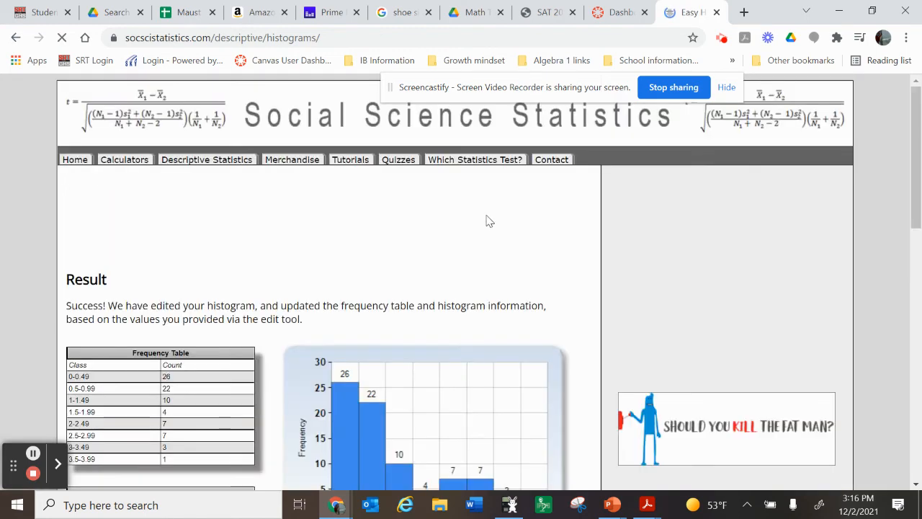
Examine the edited histogram together with its frequency table and summary statistics
{"action": "scroll", "coordinate": [487, 220], "scroll_direction": "down", "scroll_amount": 1}
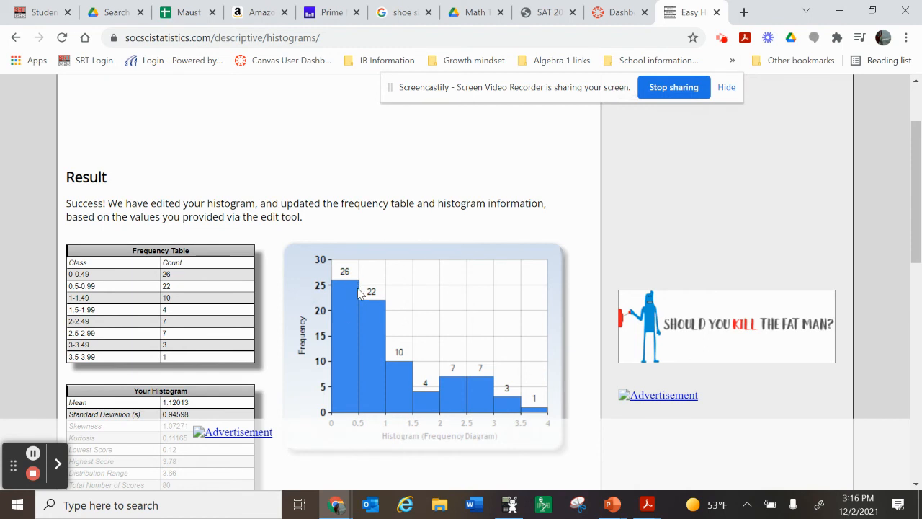
{"action": "right_click", "coordinate": [442, 189]}
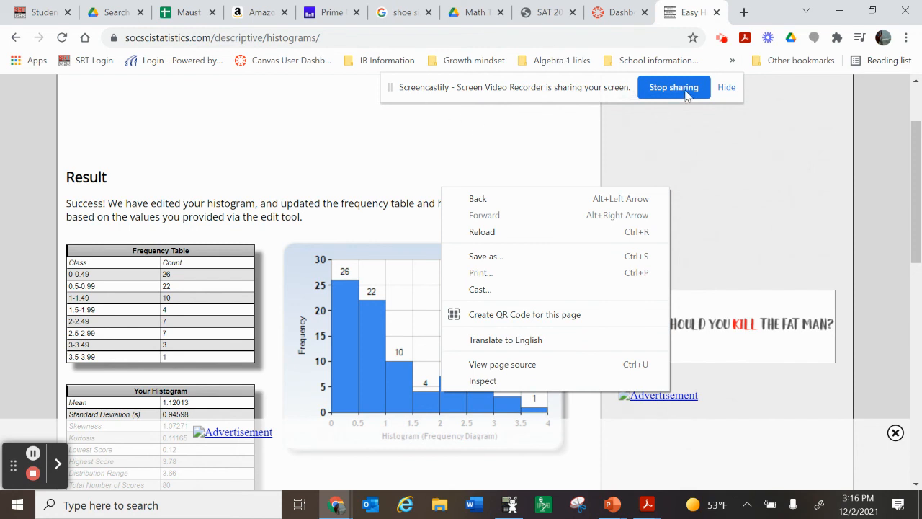
{"action": "scroll", "coordinate": [253, 310], "scroll_direction": "down", "scroll_amount": 2}
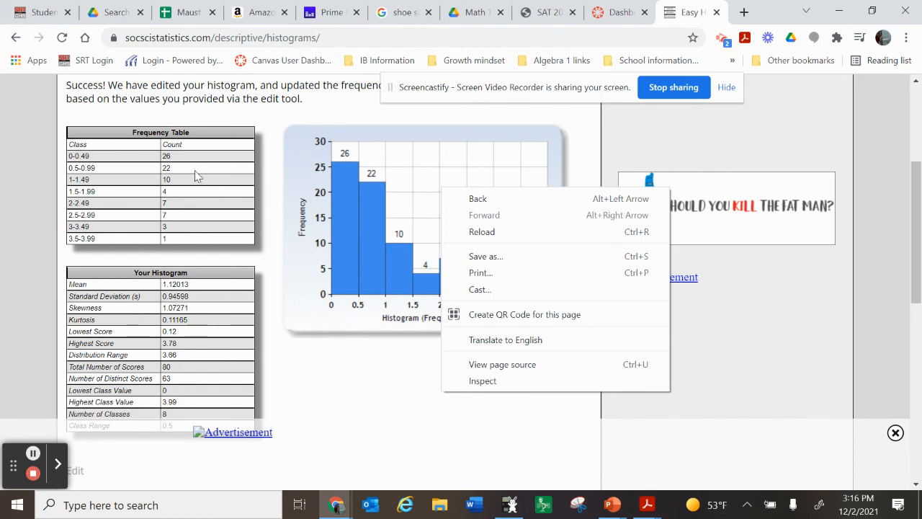
{"action": "scroll", "coordinate": [174, 415], "scroll_direction": "down", "scroll_amount": 1}
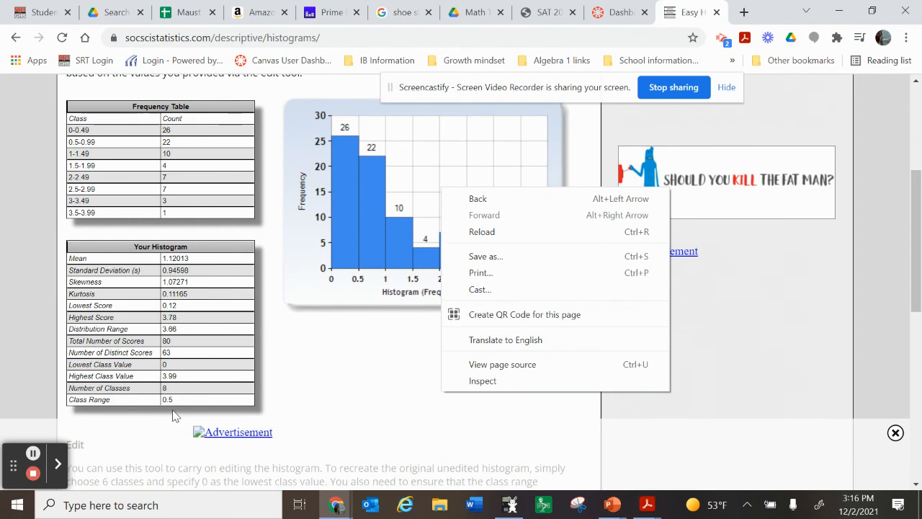